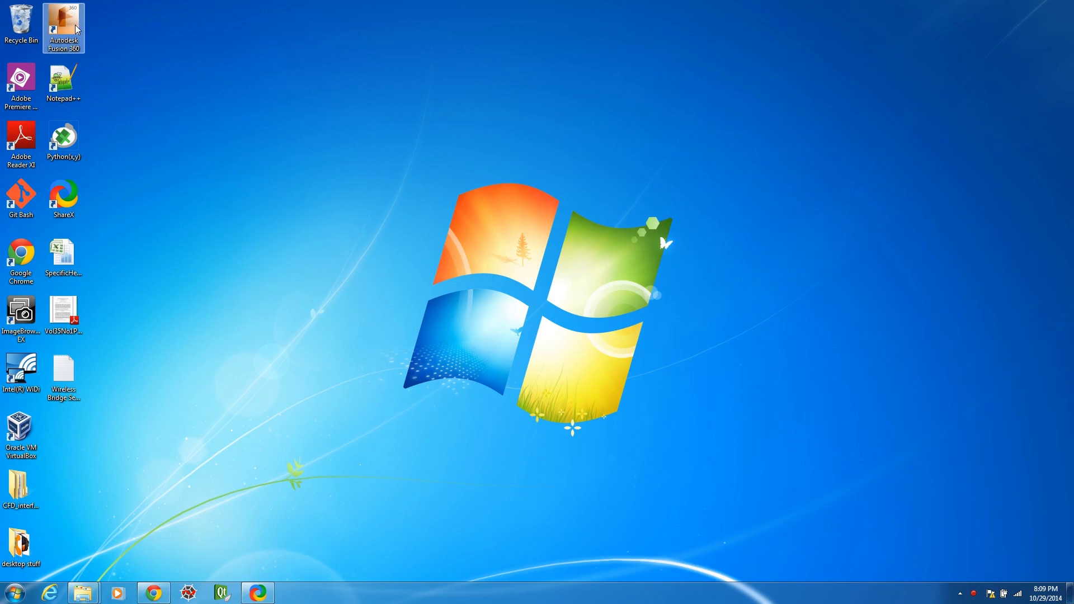
Launch Fusion 360 and wait for the empty Untitled design to load.
{"action": "double_click", "coordinate": [77, 29]}
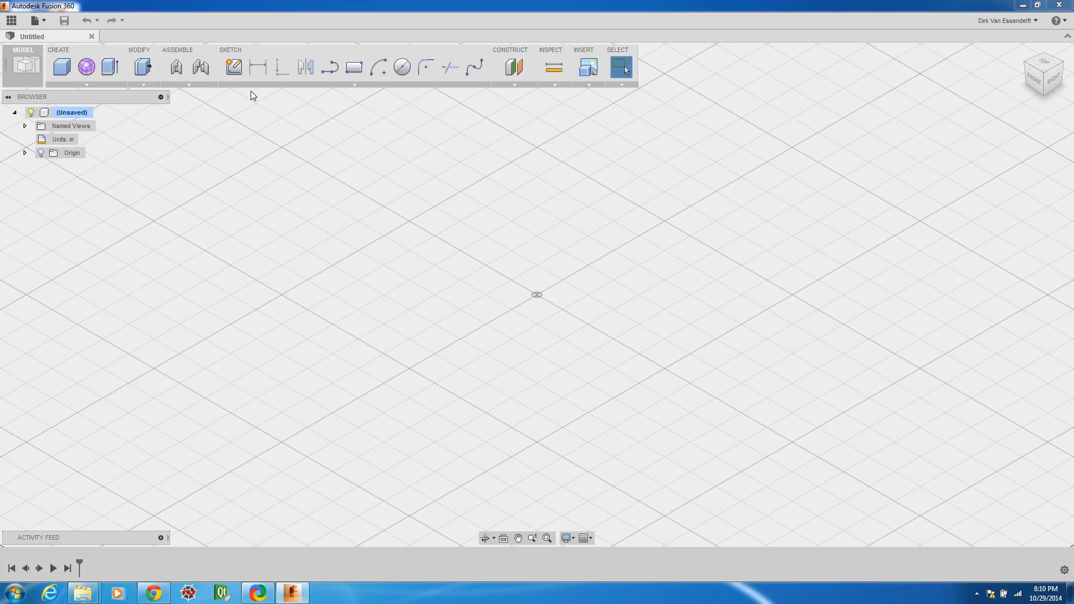
Start a sketch on the ground plane and draw a two-point rectangle from the origin.
{"action": "left_click", "coordinate": [234, 67]}
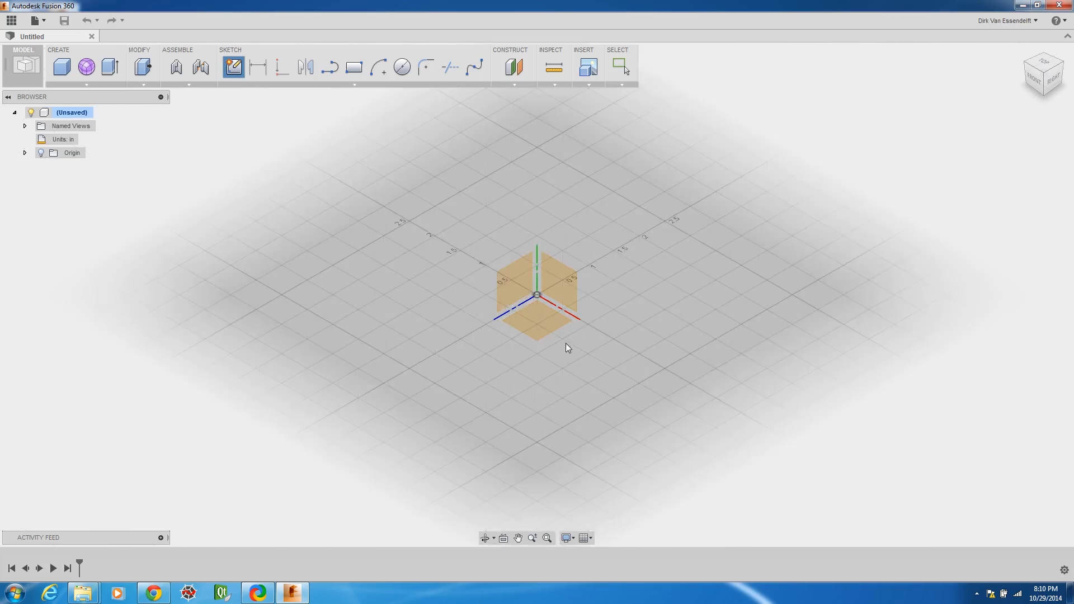
{"action": "left_click", "coordinate": [547, 330]}
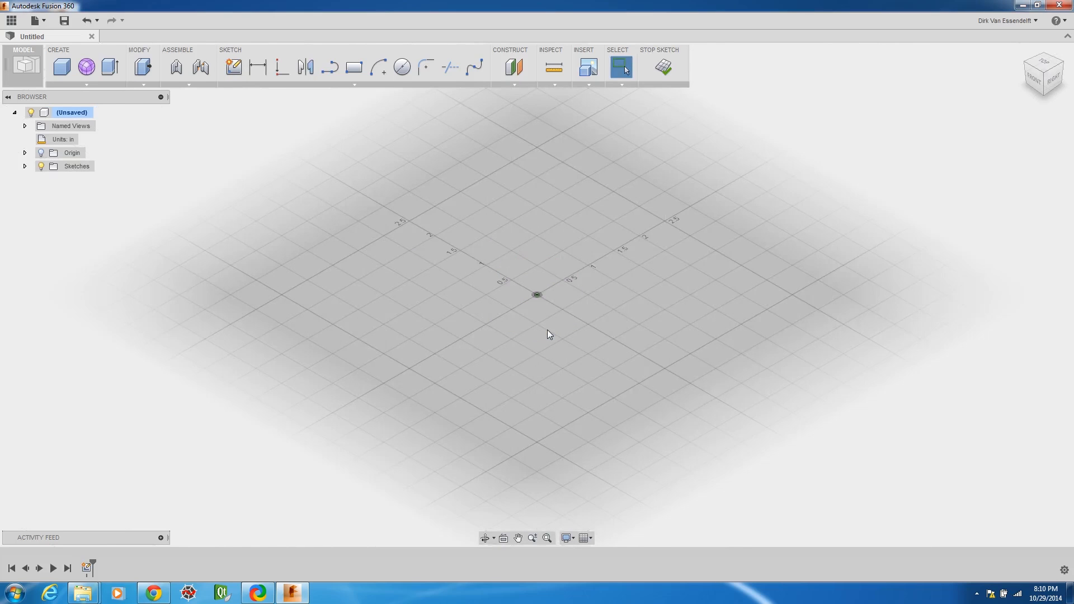
{"action": "left_click", "coordinate": [354, 67]}
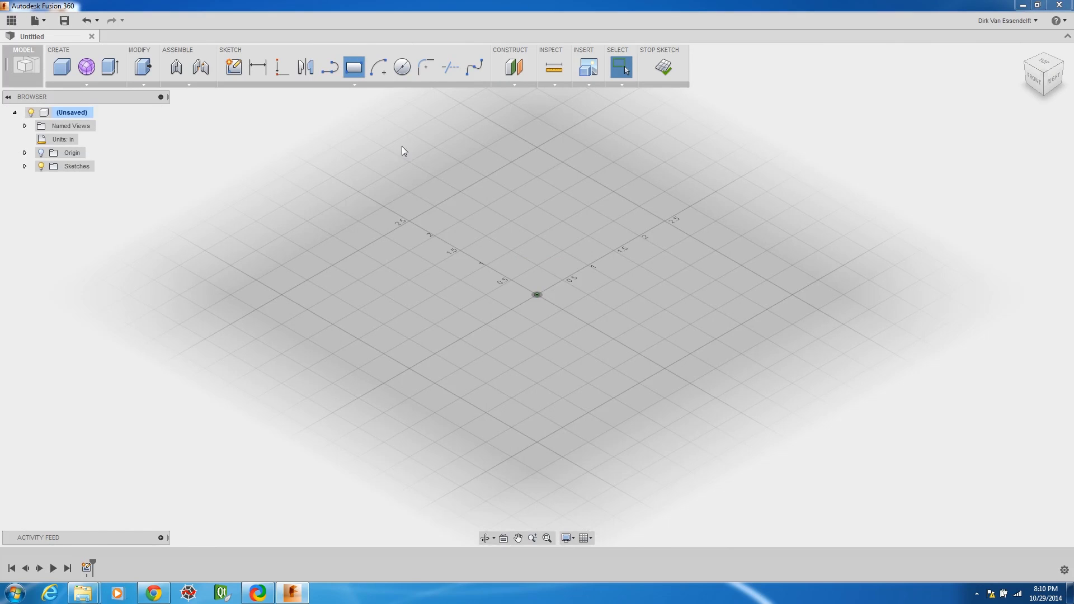
{"action": "left_click", "coordinate": [537, 294]}
{"action": "left_click", "coordinate": [787, 310]}
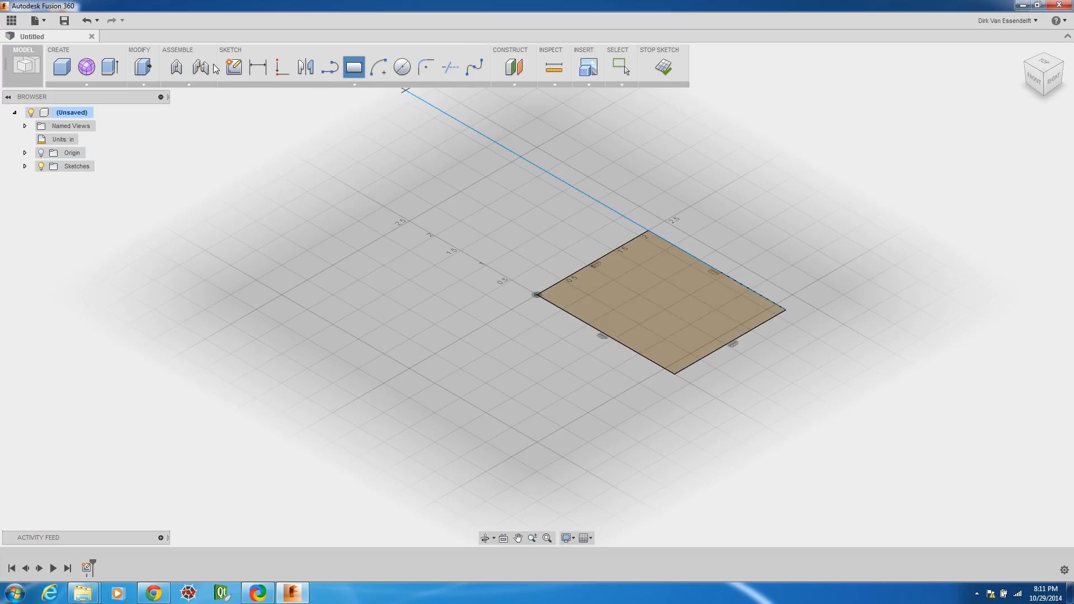
Dimension the rectangle to 2.5 in wide and 2 in deep, then finish the sketch.
{"action": "left_click", "coordinate": [258, 67]}
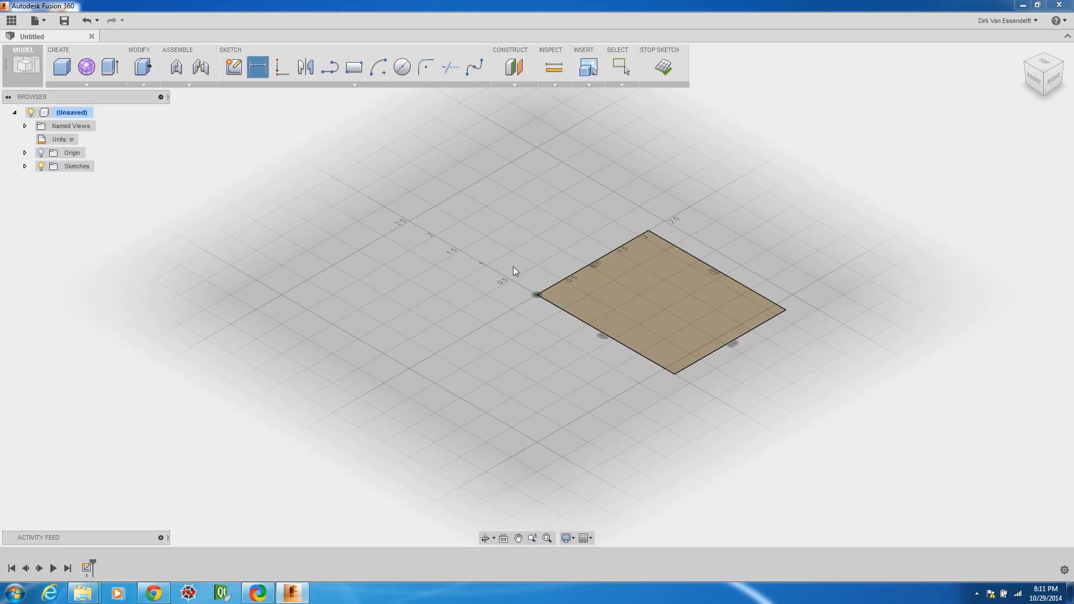
{"action": "left_click", "coordinate": [572, 320]}
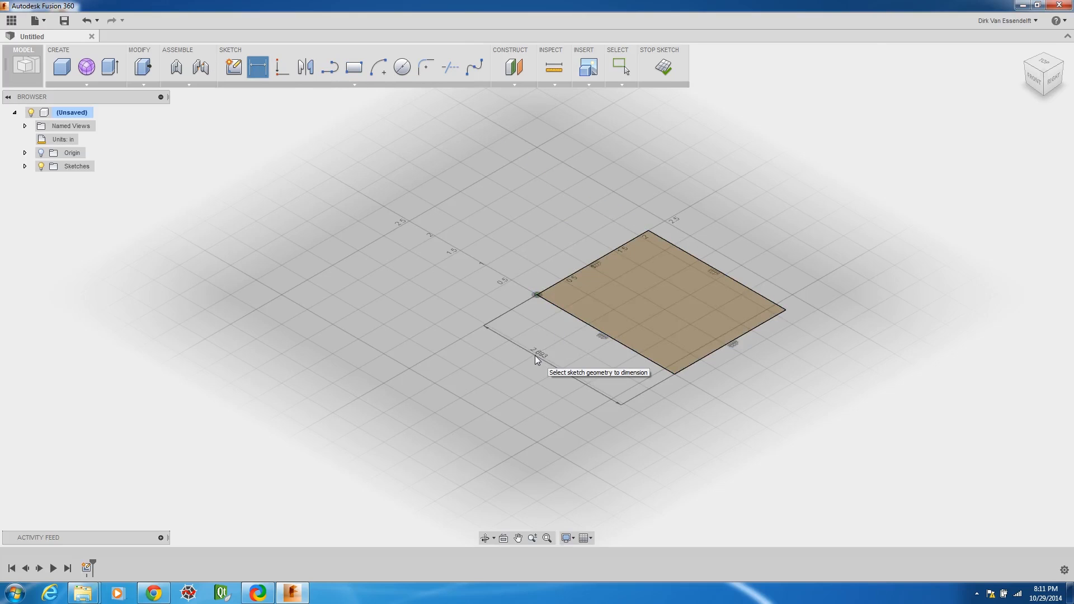
{"action": "left_click", "coordinate": [536, 352]}
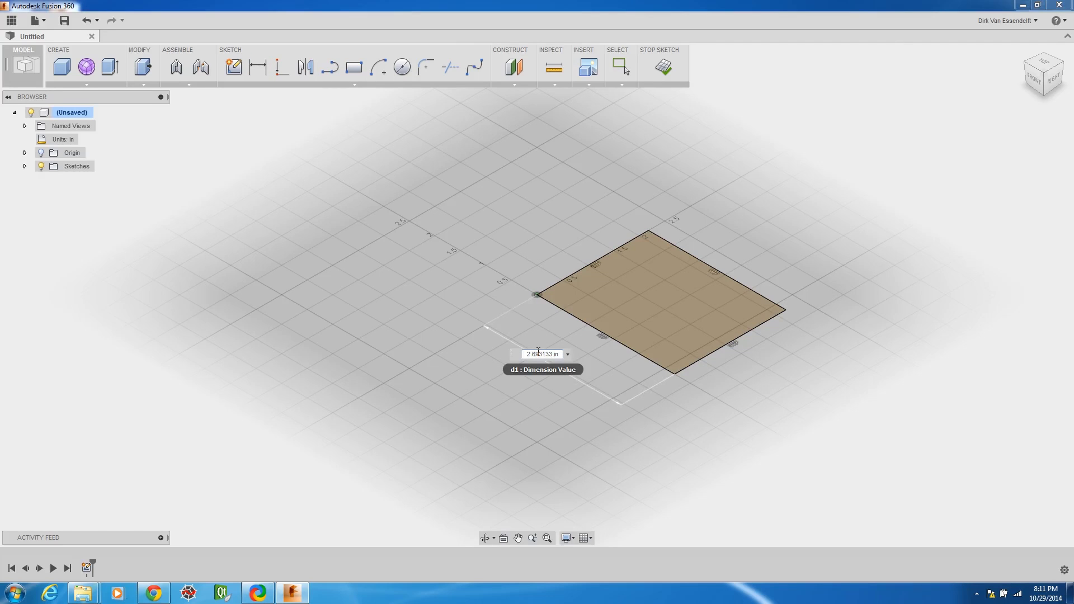
{"action": "double_click", "coordinate": [538, 354]}
{"action": "type", "text": "5"}
{"action": "key", "text": "Return"}
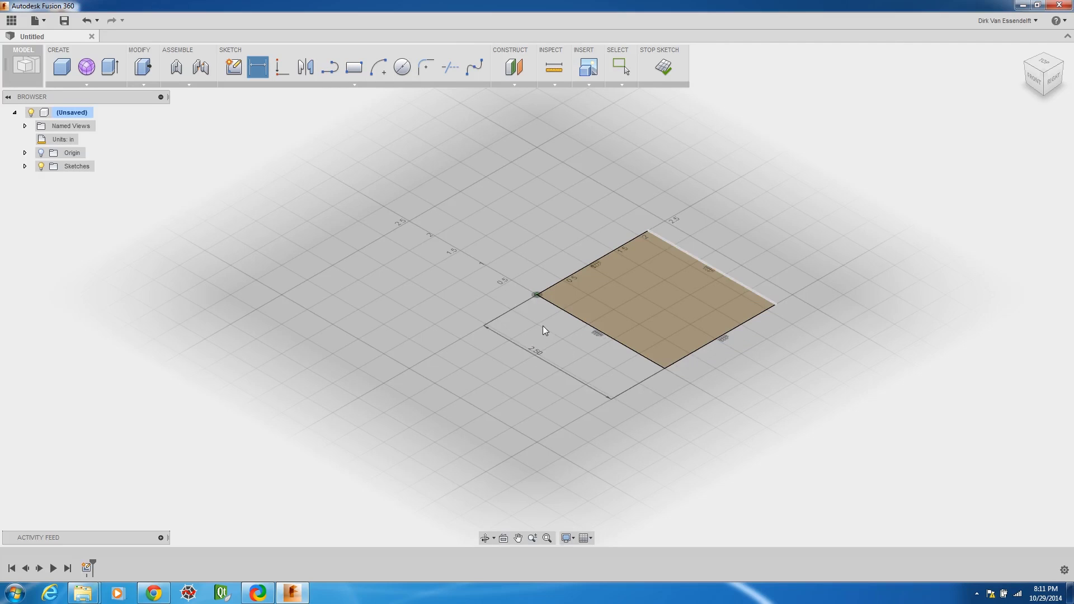
{"action": "left_click", "coordinate": [697, 351]}
{"action": "left_click", "coordinate": [745, 364]}
{"action": "double_click", "coordinate": [741, 361]}
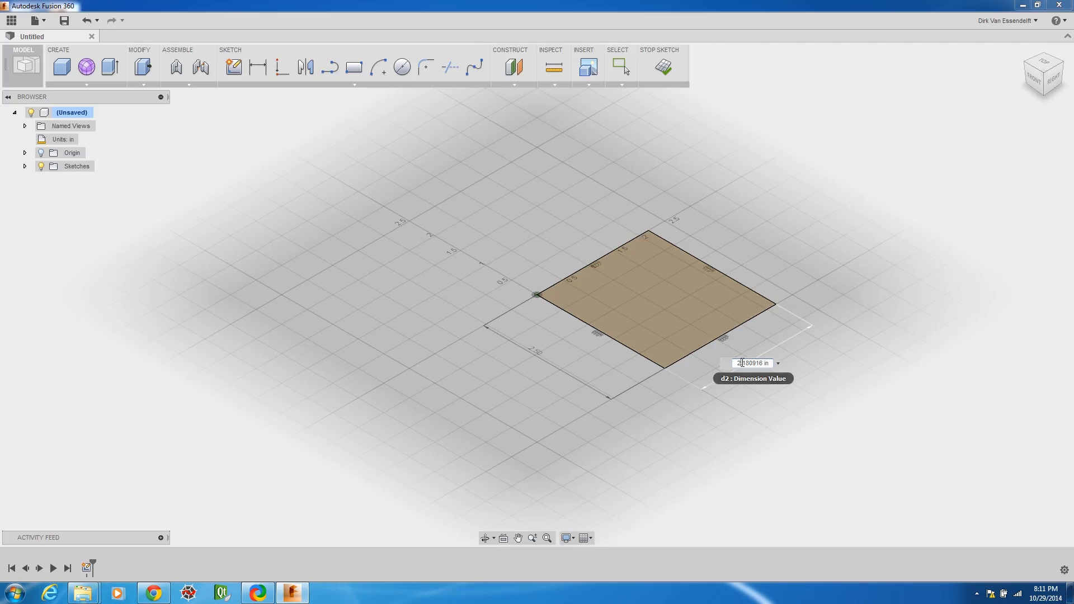
{"action": "key", "text": "Delete"}
{"action": "key", "text": "Delete"}
{"action": "key", "text": "Delete"}
{"action": "key", "text": "Delete"}
{"action": "key", "text": "Delete"}
{"action": "key", "text": "Delete"}
{"action": "key", "text": "Delete"}
{"action": "key", "text": "Return"}
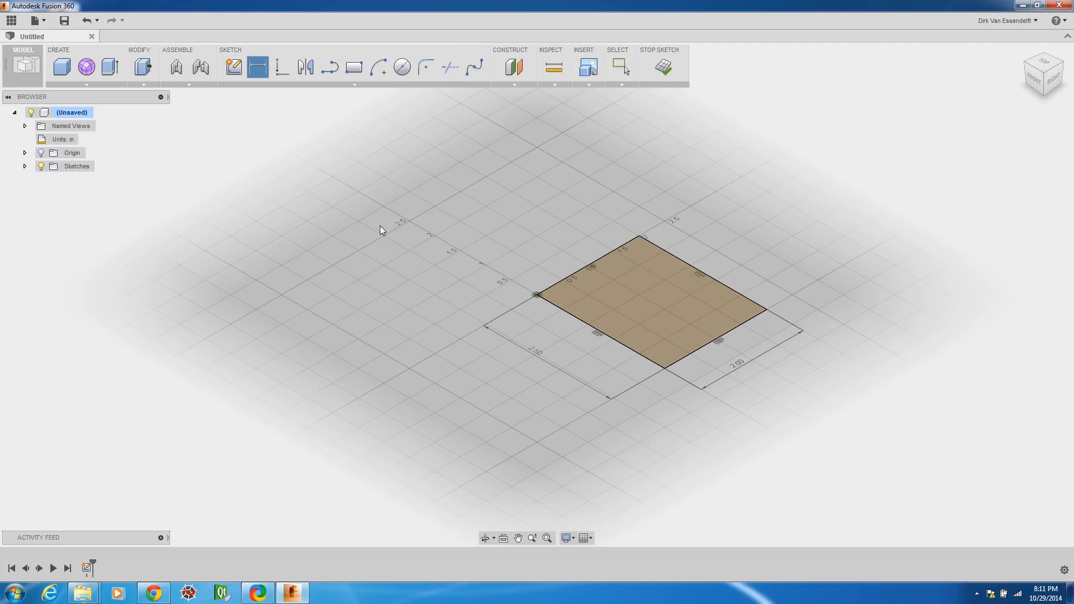
{"action": "left_click", "coordinate": [112, 68]}
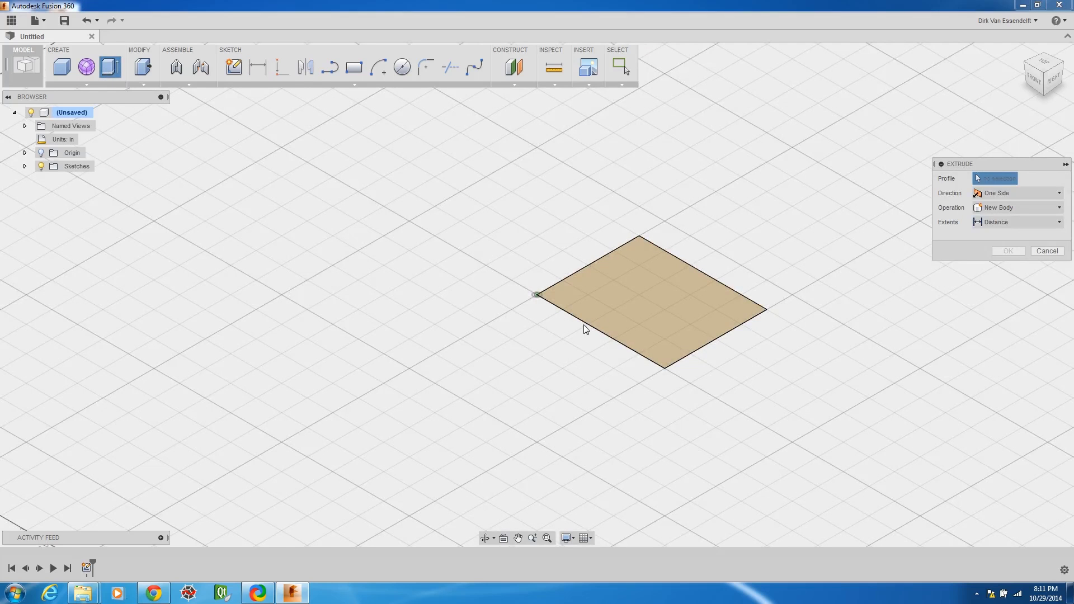
Extrude the rectangle profile upward into a solid box body.
{"action": "left_click", "coordinate": [590, 322]}
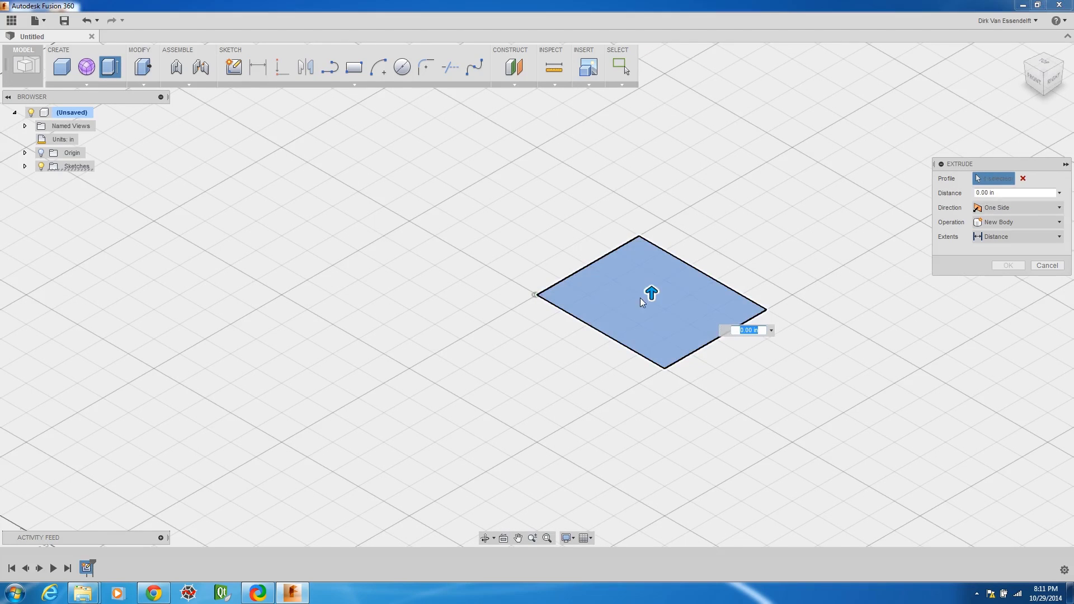
{"action": "left_click_drag", "start_coordinate": [654, 276], "coordinate": [653, 199]}
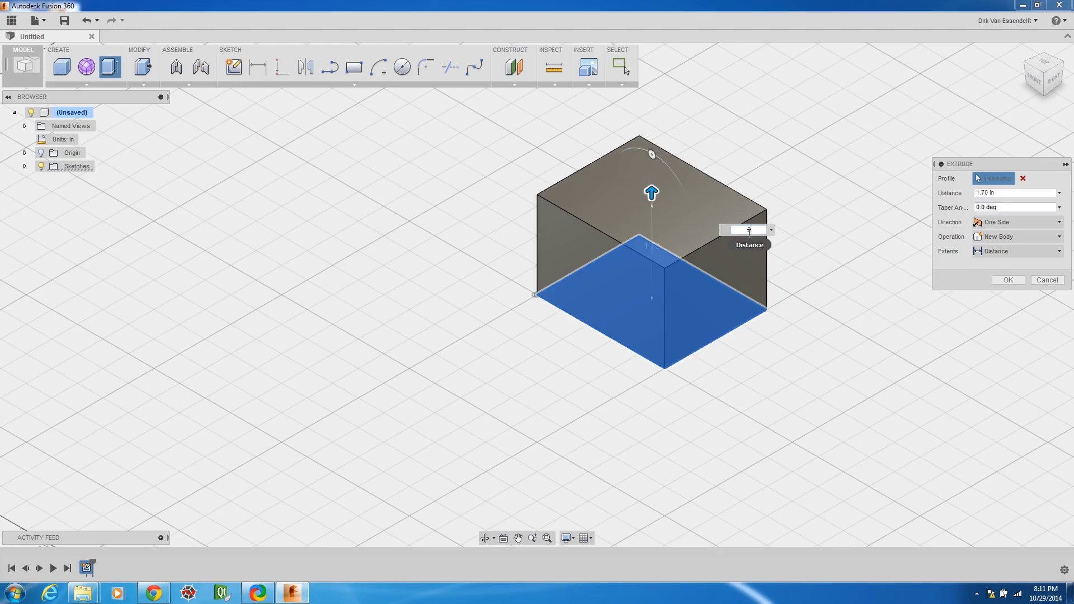
{"action": "key", "text": "Return"}
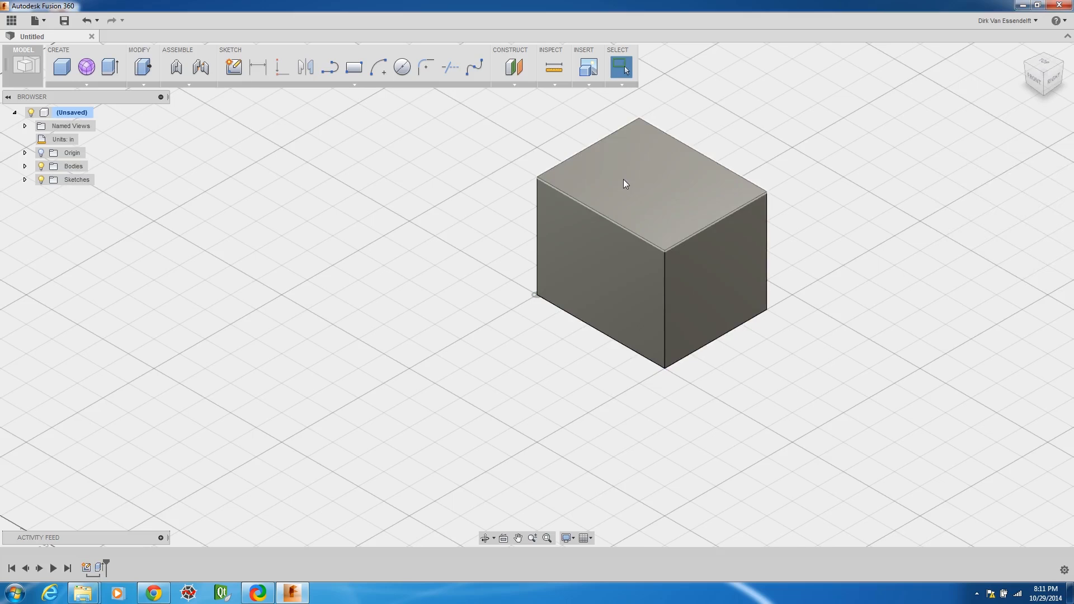
{"action": "left_click", "coordinate": [241, 78]}
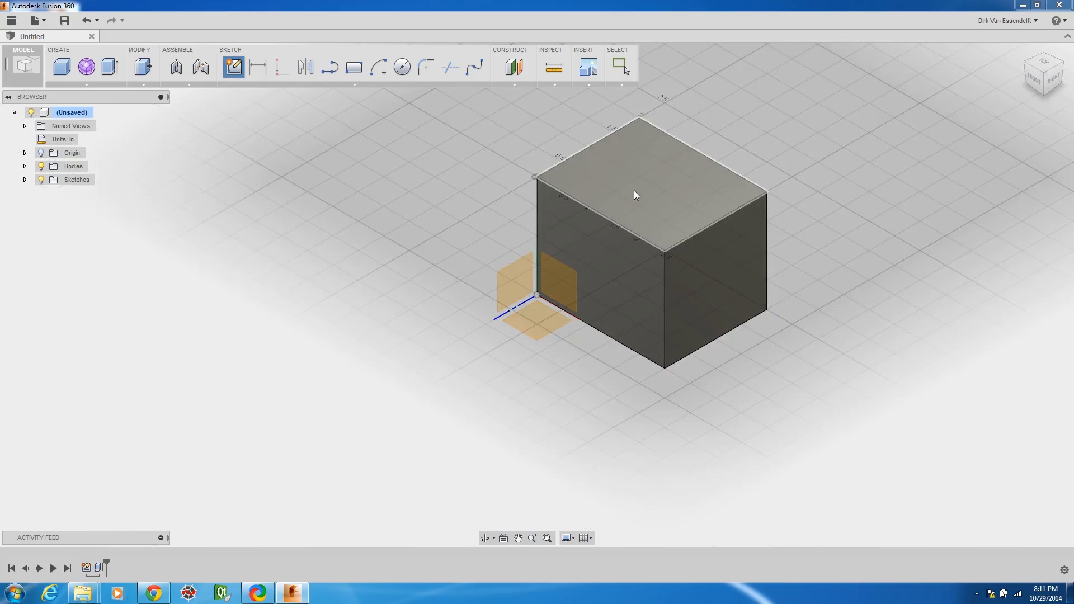
Sketch a center-diameter circle on the block's top face.
{"action": "left_click", "coordinate": [634, 190]}
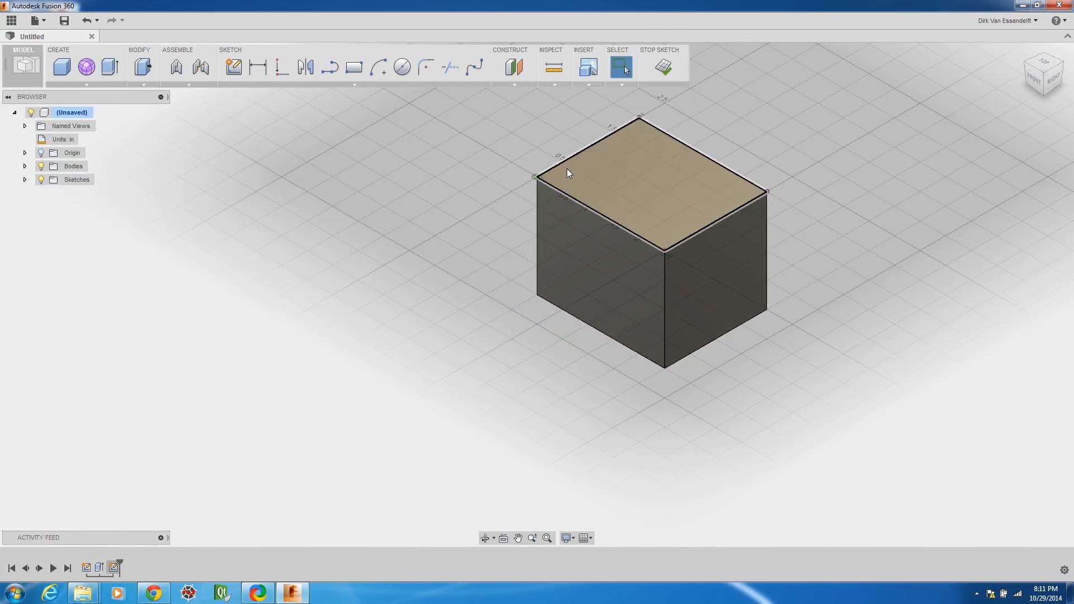
{"action": "left_click", "coordinate": [402, 67]}
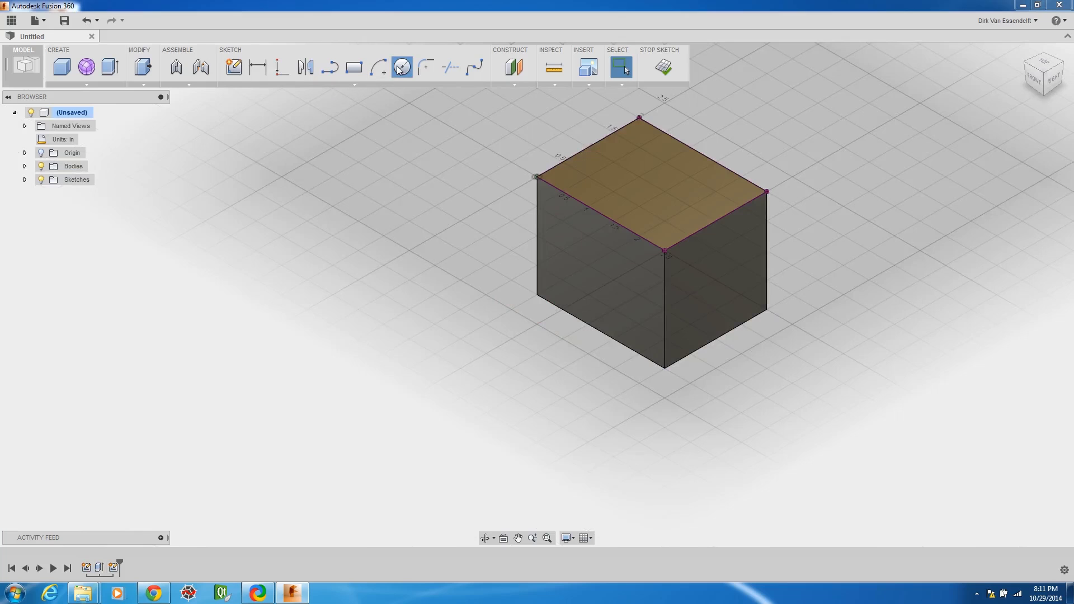
{"action": "left_click", "coordinate": [646, 173]}
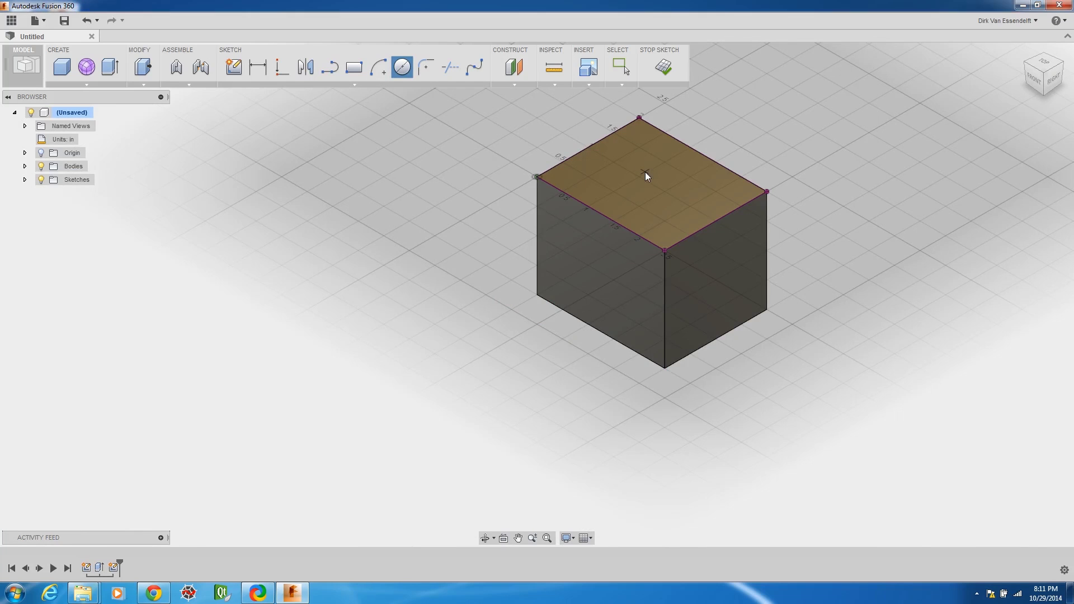
{"action": "left_click", "coordinate": [670, 192]}
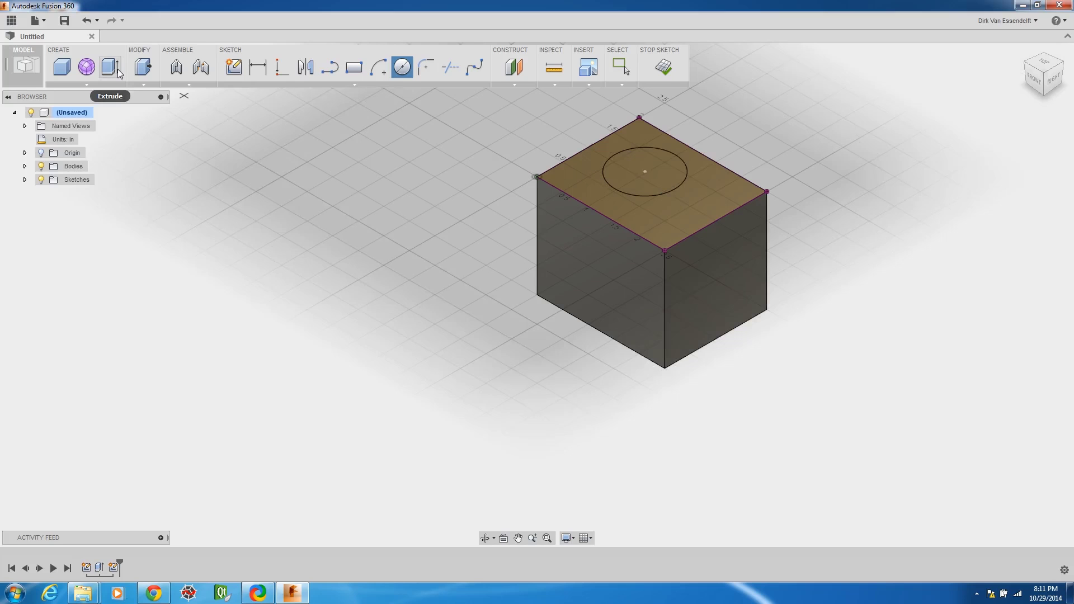
{"action": "left_click", "coordinate": [111, 68]}
Extrude the circle 0.70 in, joined onto the block as a cylinder.
{"action": "left_click", "coordinate": [640, 171]}
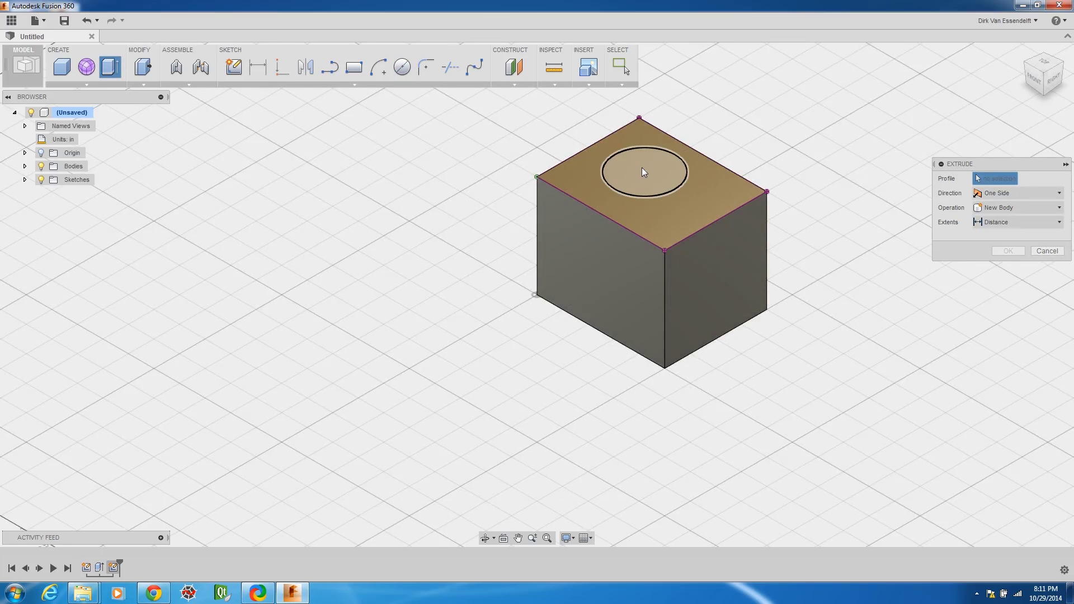
{"action": "left_click", "coordinate": [644, 164]}
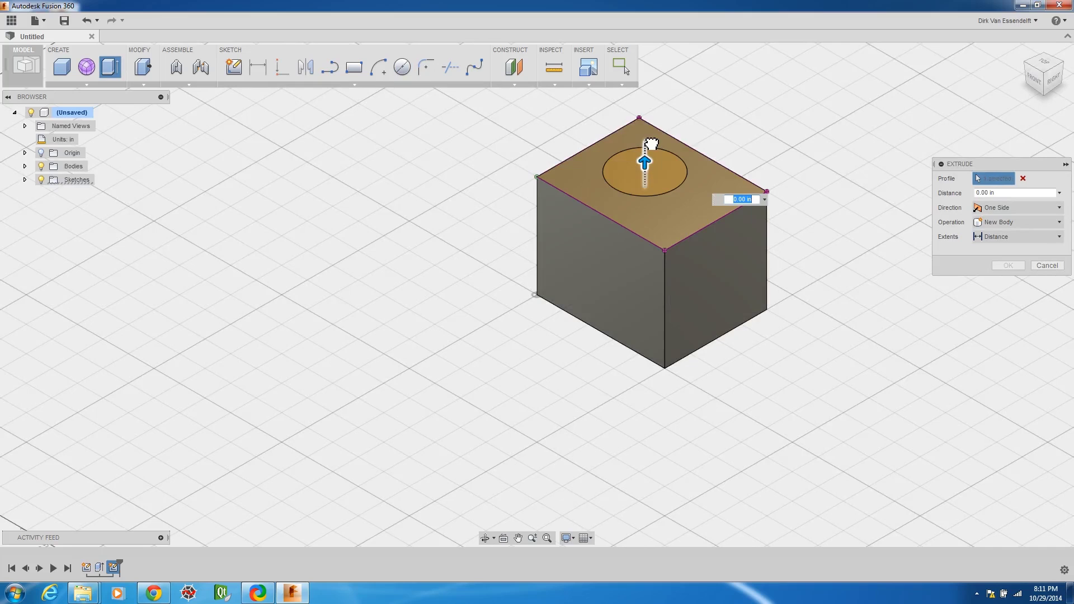
{"action": "left_click_drag", "start_coordinate": [650, 132], "coordinate": [653, 121]}
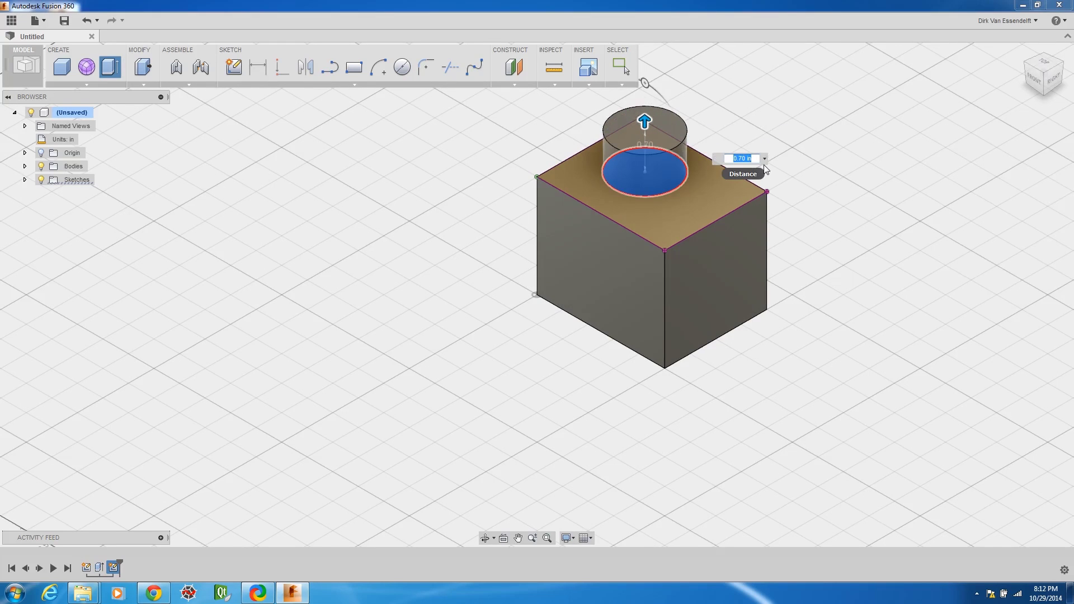
{"action": "key", "text": "Return"}
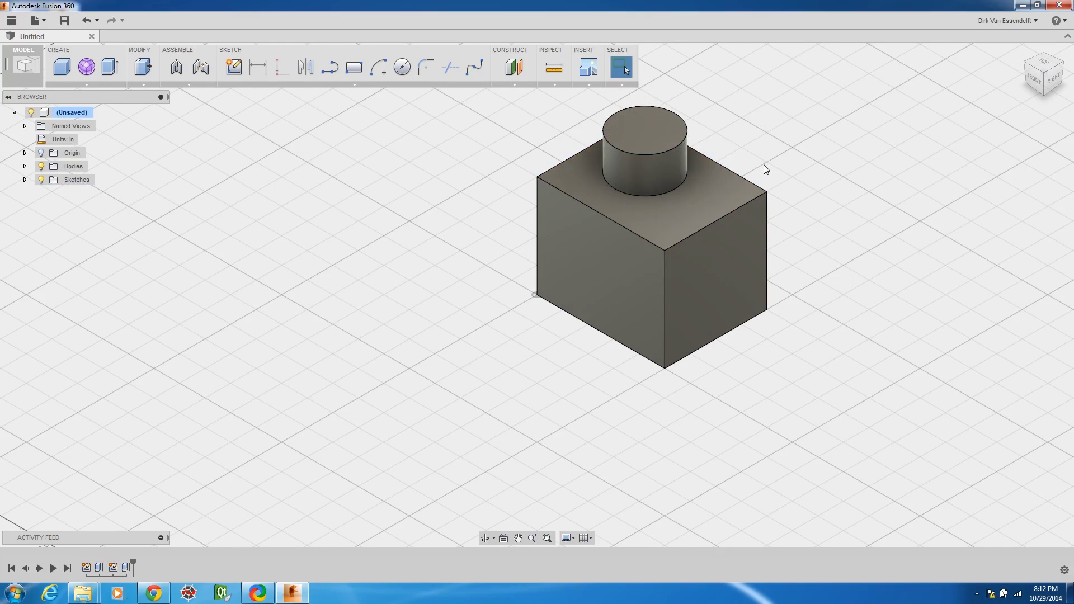
{"action": "left_click", "coordinate": [146, 84]}
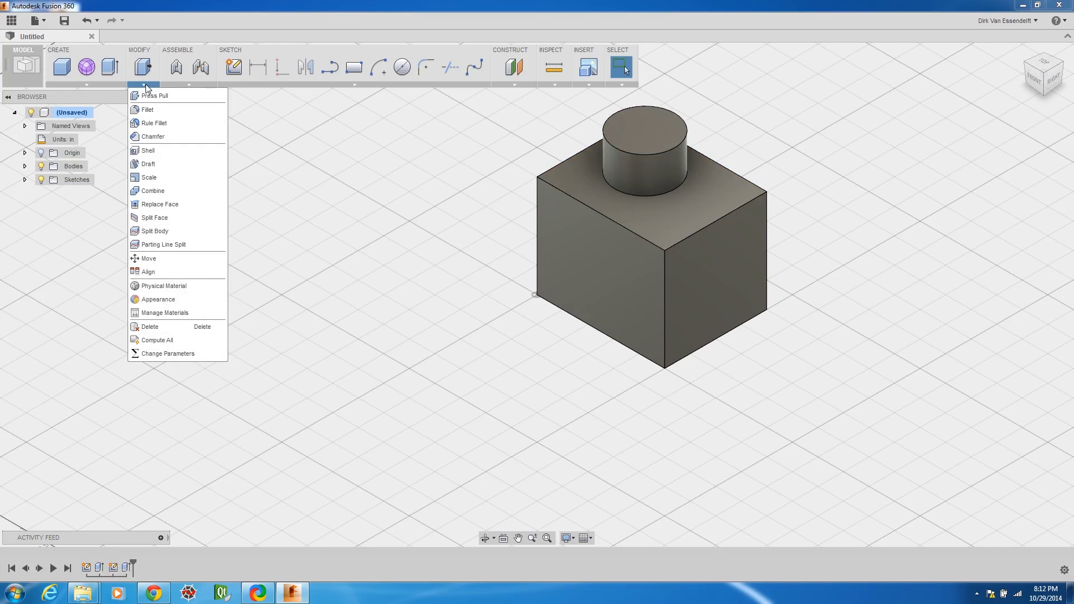
Press Pull the cylinder's side face outward 0.102 in to widen the boss.
{"action": "left_click", "coordinate": [154, 95]}
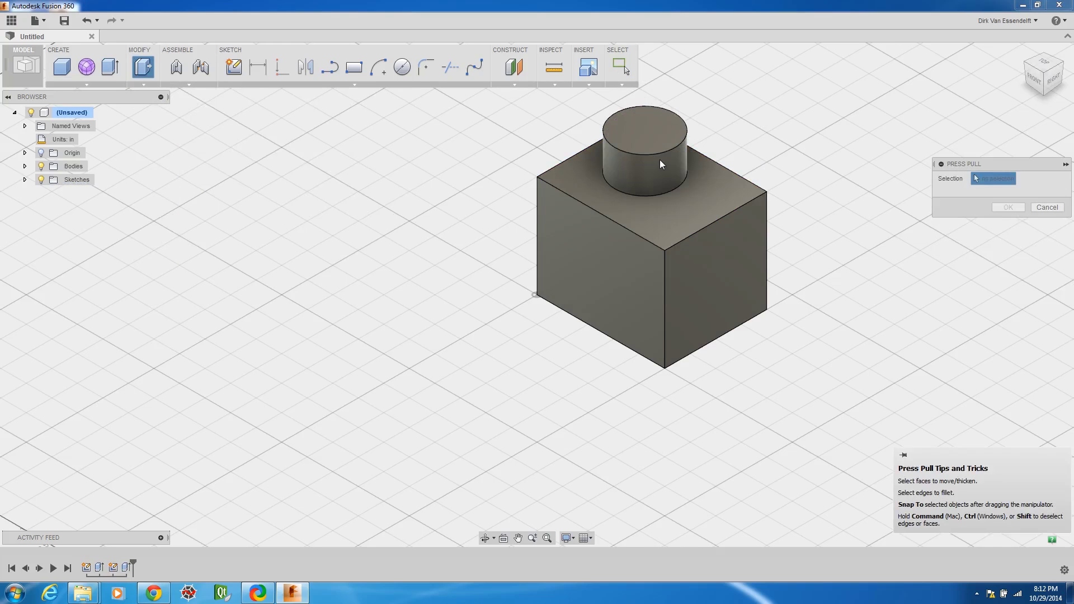
{"action": "left_click", "coordinate": [666, 178]}
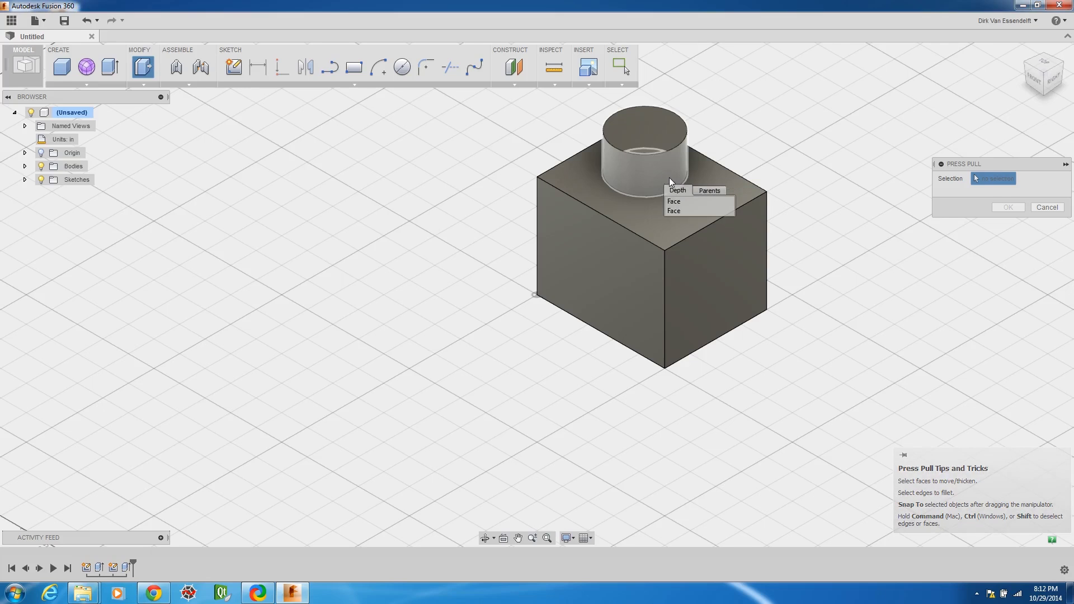
{"action": "left_click", "coordinate": [651, 170]}
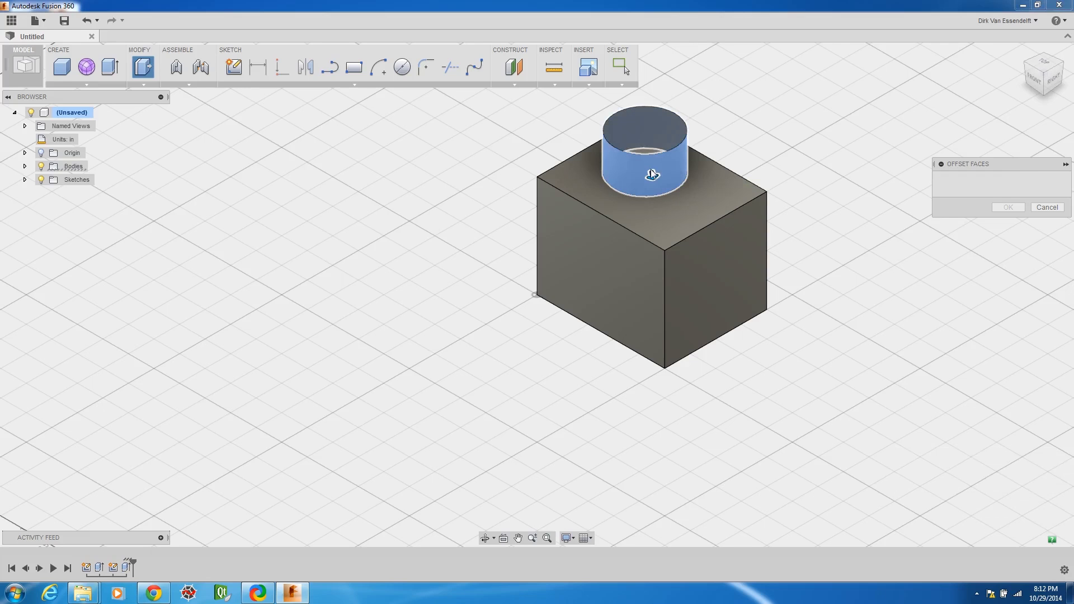
{"action": "left_click_drag", "start_coordinate": [656, 176], "coordinate": [654, 141]}
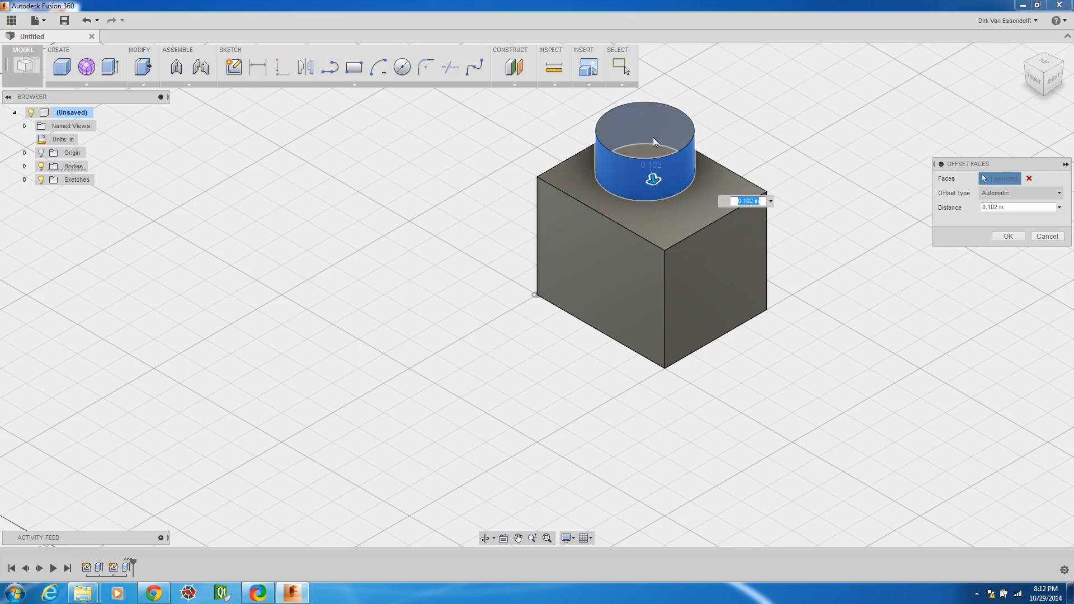
{"action": "key", "text": "Return"}
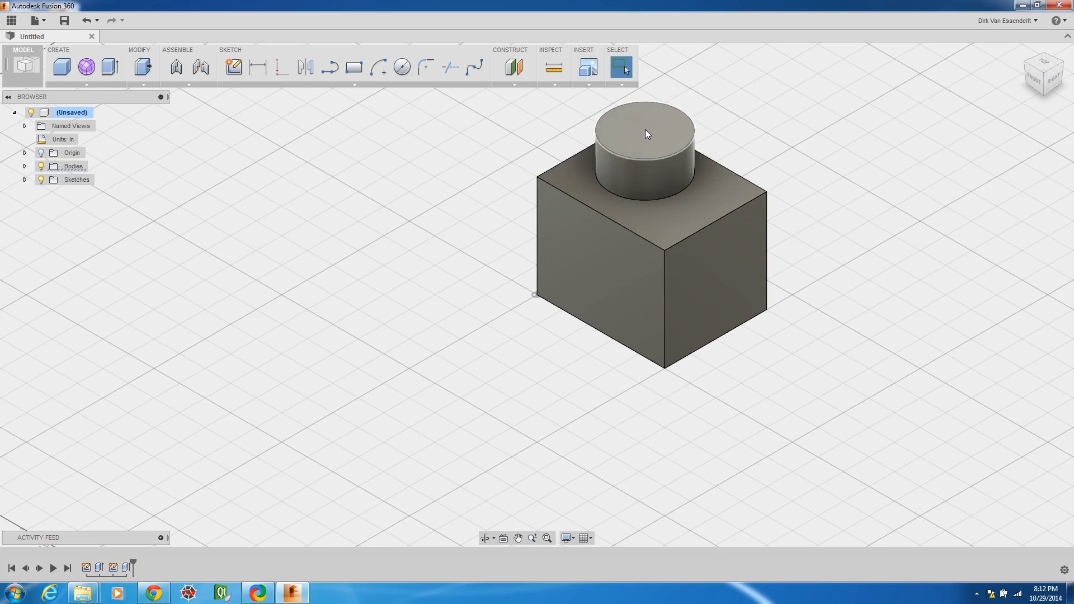
{"action": "left_click", "coordinate": [646, 133]}
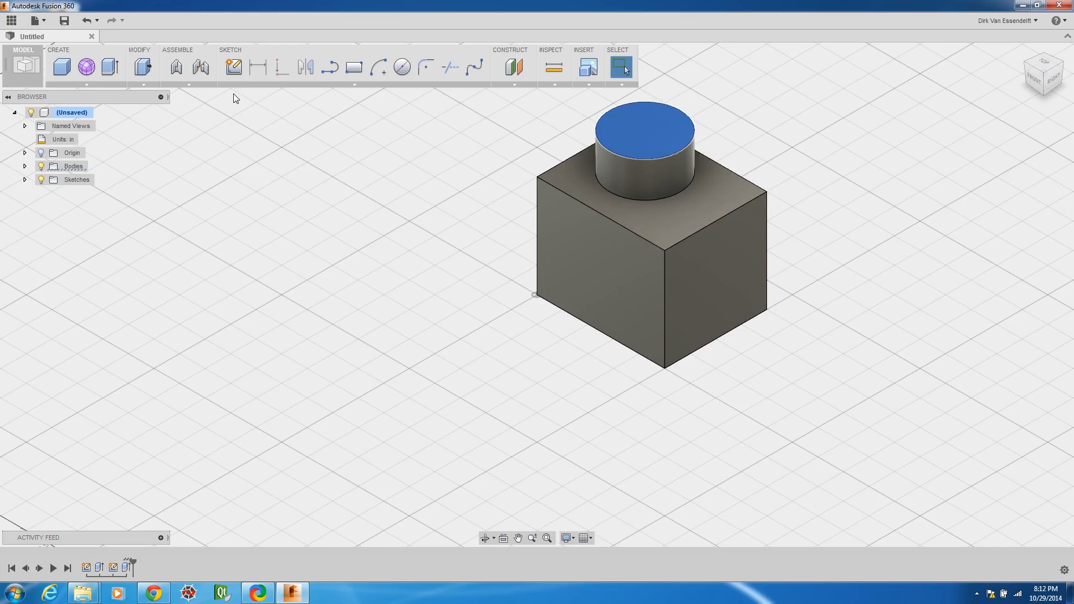
Press Pull the cylinder's top face up 0.80 in, then open MountAssembly from the Data Panel.
{"action": "left_click", "coordinate": [144, 84]}
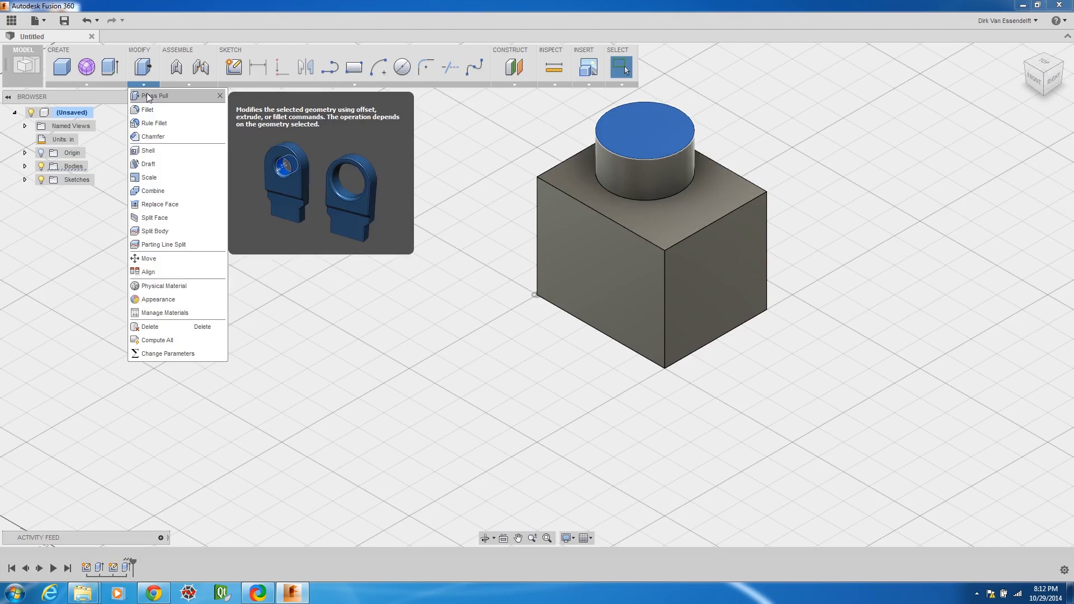
{"action": "left_click", "coordinate": [150, 94]}
{"action": "type", "text": "0"}
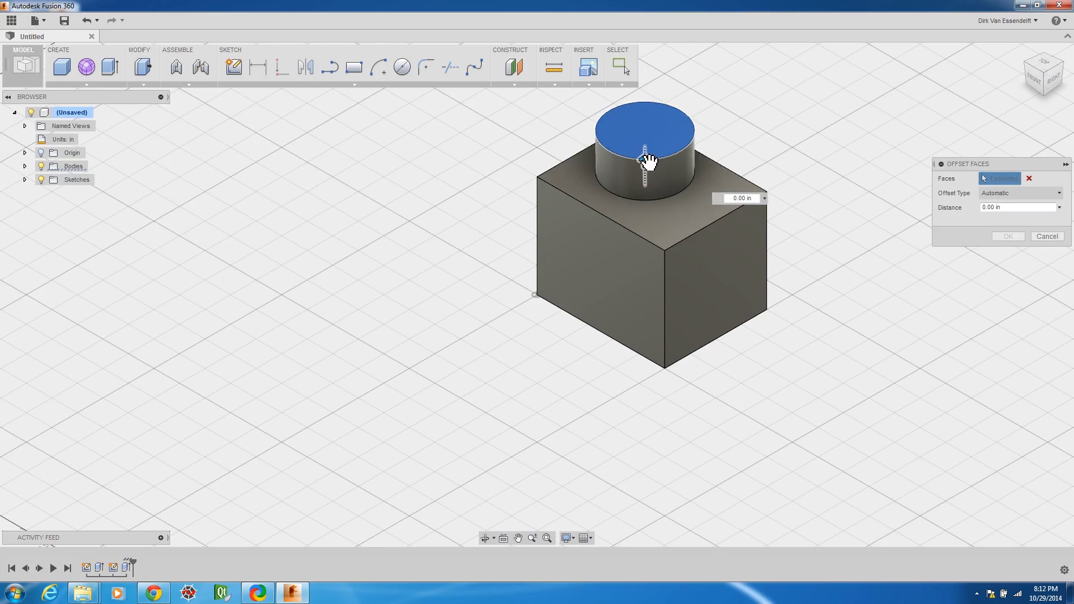
{"action": "left_click_drag", "start_coordinate": [645, 161], "coordinate": [652, 138]}
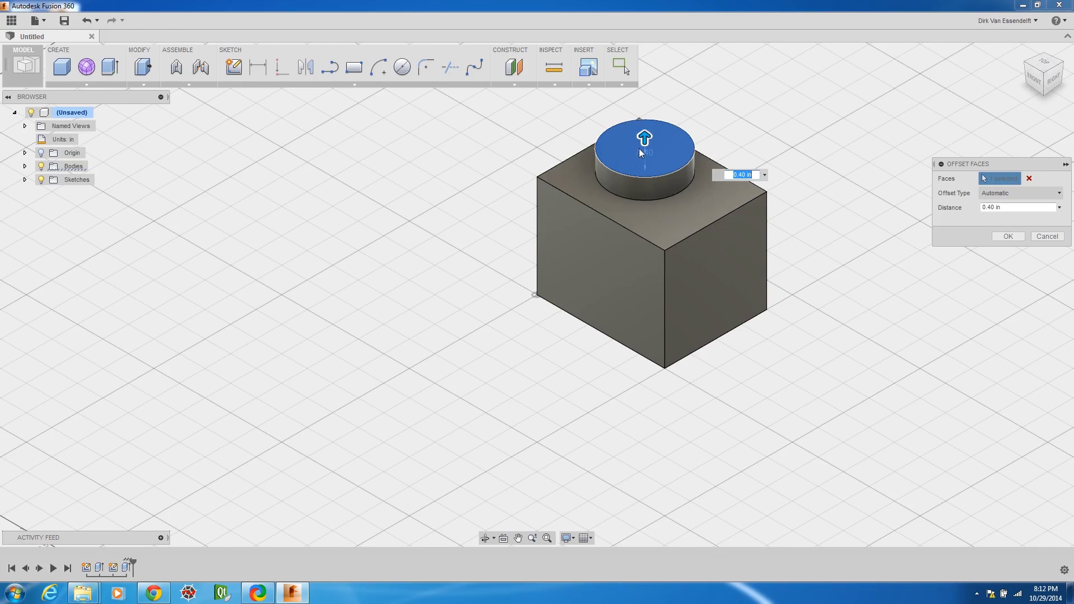
{"action": "left_click_drag", "start_coordinate": [649, 140], "coordinate": [652, 119]}
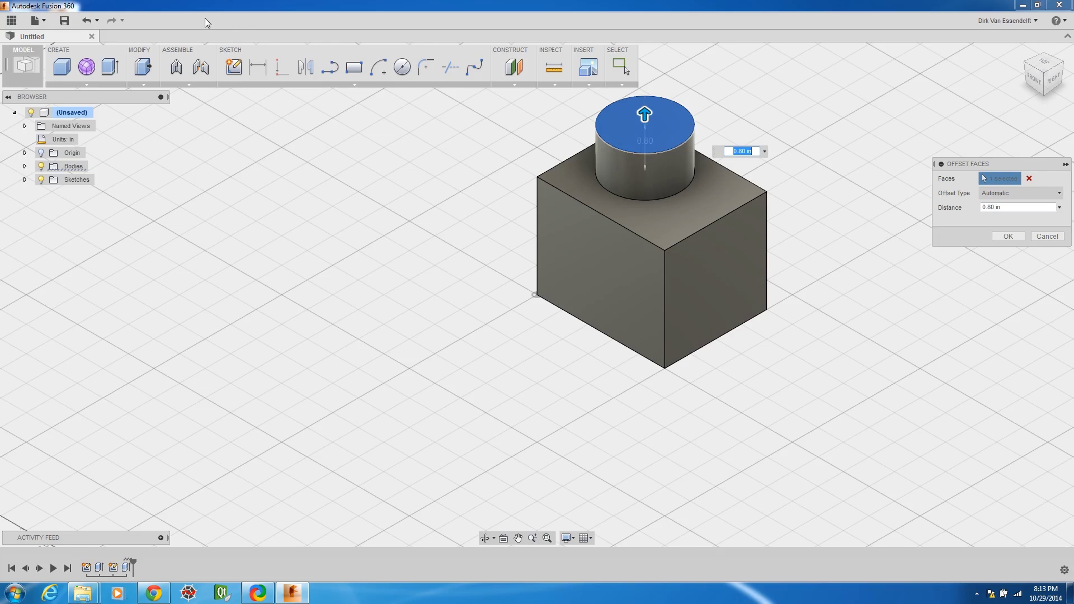
{"action": "left_click", "coordinate": [12, 26]}
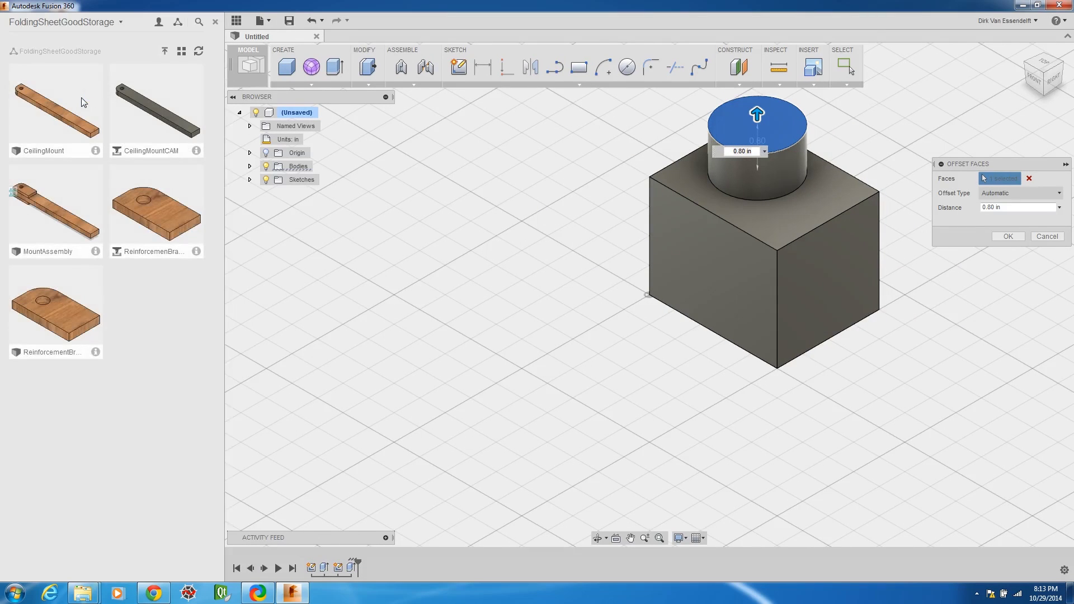
{"action": "double_click", "coordinate": [58, 215]}
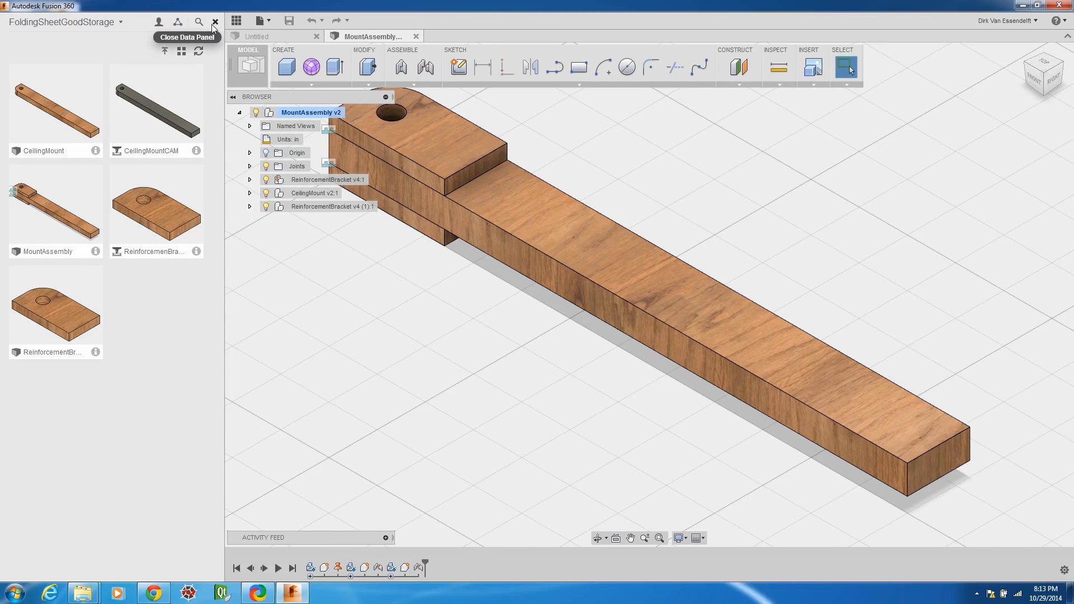
Close the Data Panel and view the MountAssembly from the top.
{"action": "left_click", "coordinate": [215, 22]}
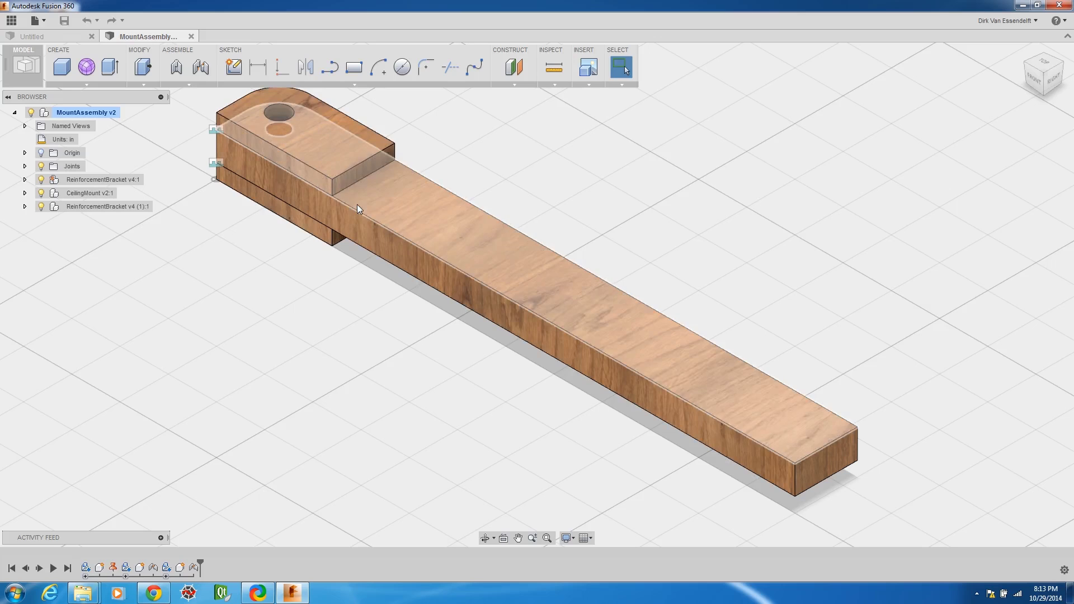
{"action": "left_click", "coordinate": [1044, 63]}
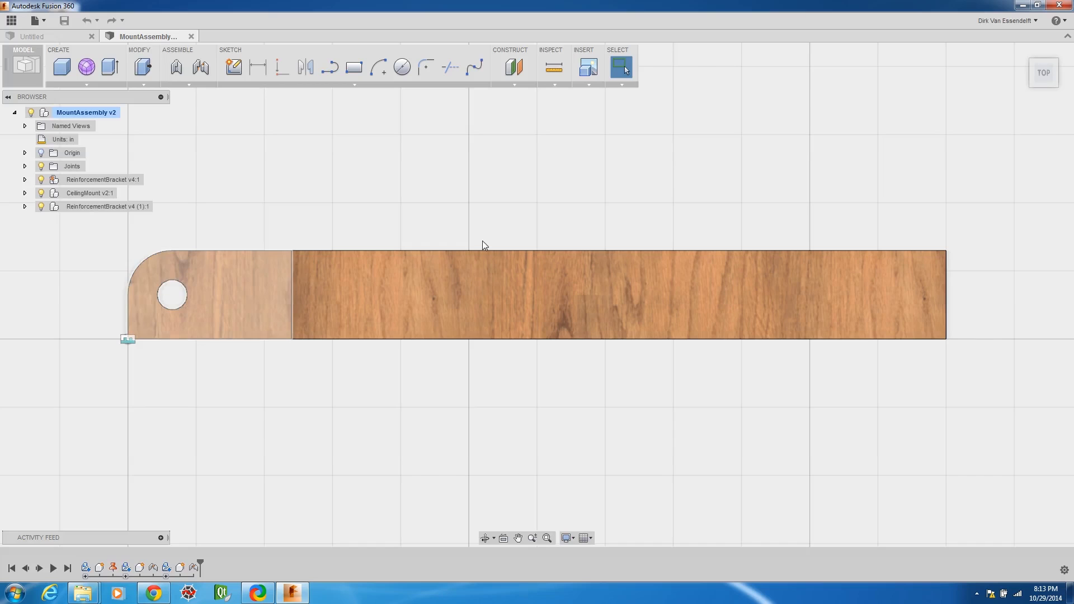
{"action": "left_click", "coordinate": [1023, 55]}
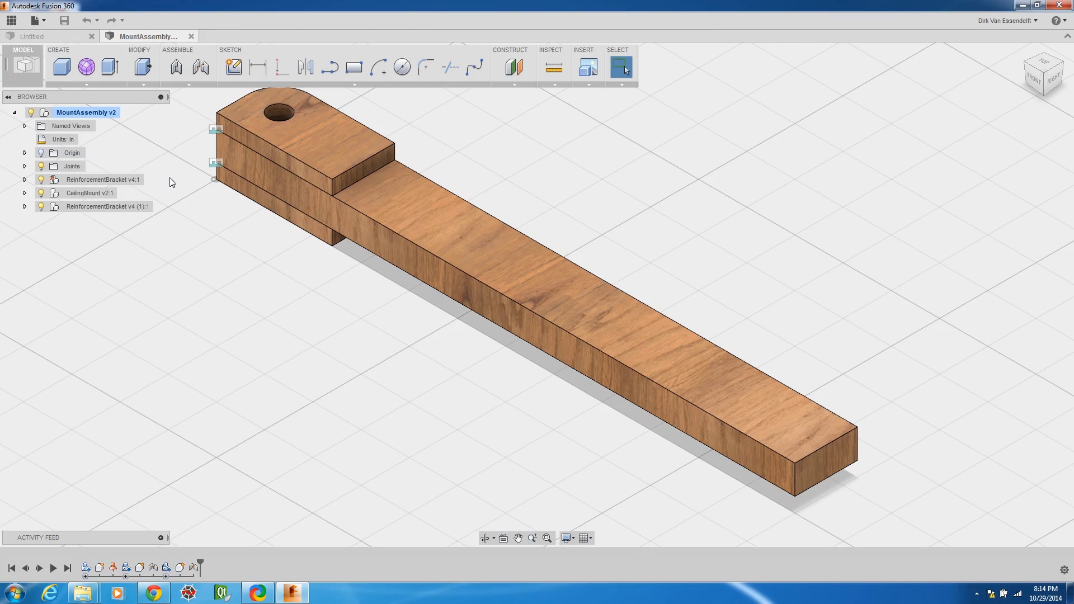
{"action": "left_click", "coordinate": [11, 23]}
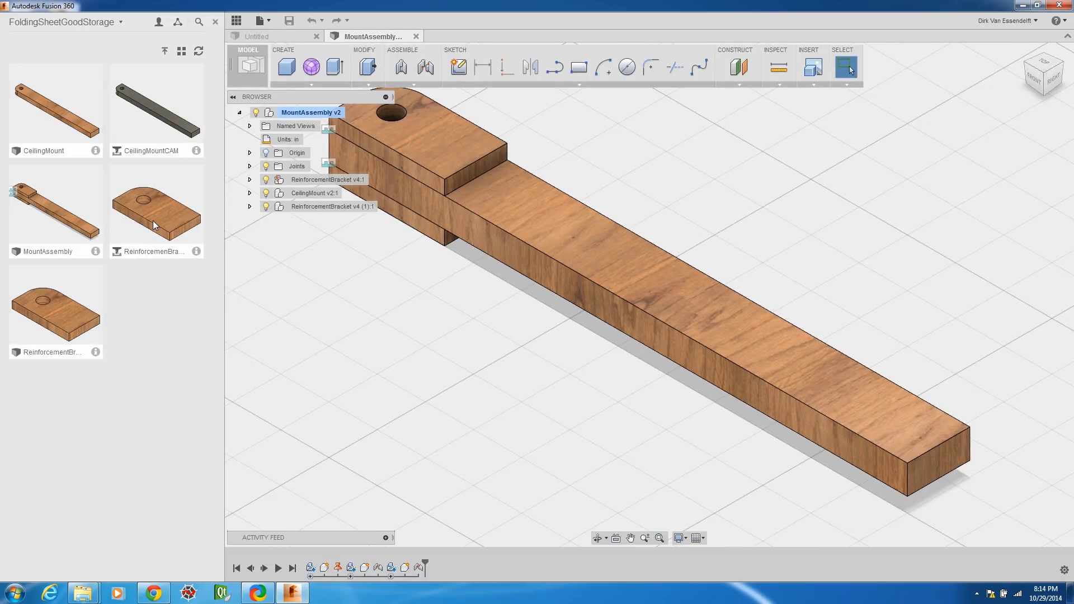
Open the ReinforcementBracket CAM document, close the Data Panel, and select Setup1 to show its stock.
{"action": "double_click", "coordinate": [153, 222]}
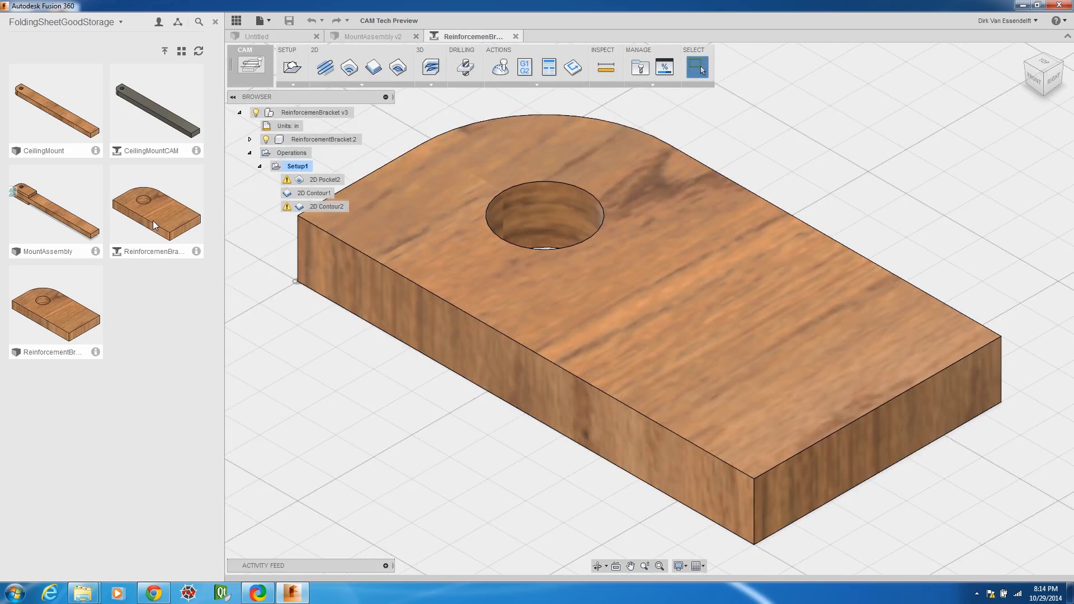
{"action": "left_click", "coordinate": [215, 23]}
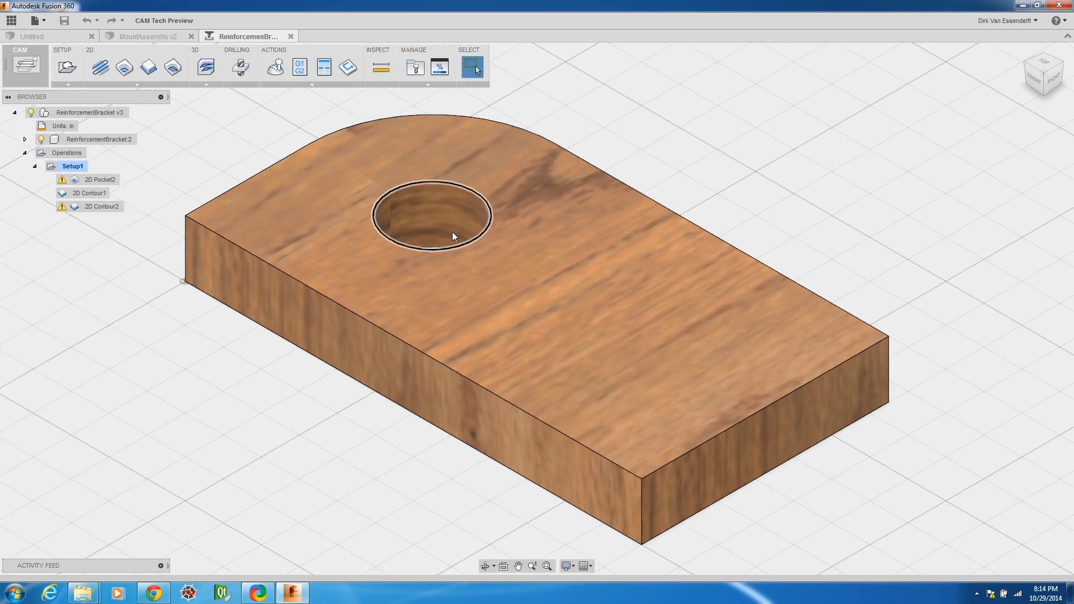
{"action": "left_click", "coordinate": [452, 232]}
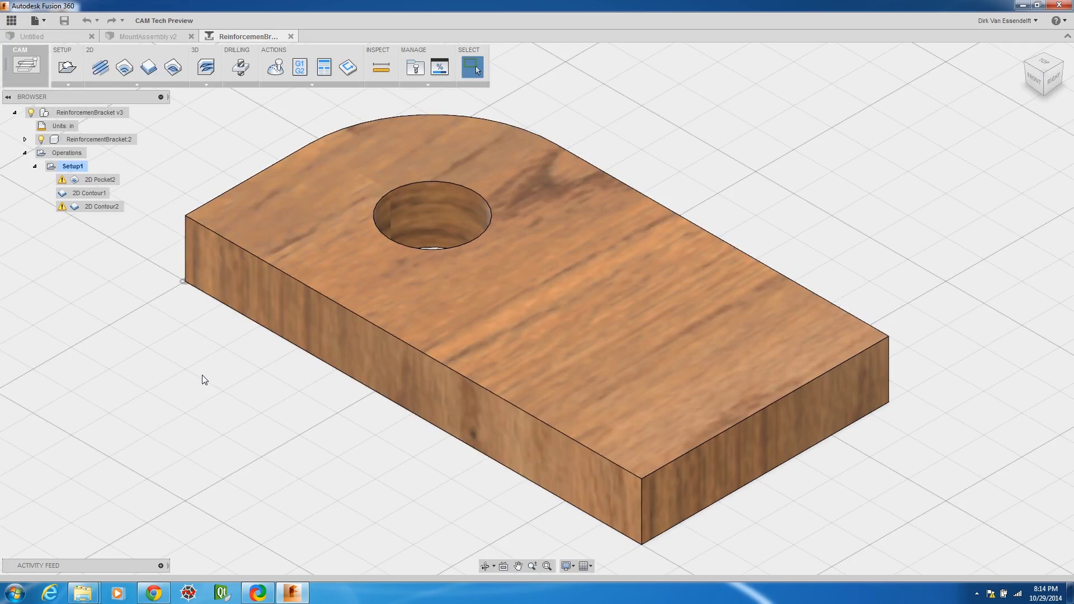
{"action": "left_click", "coordinate": [75, 167]}
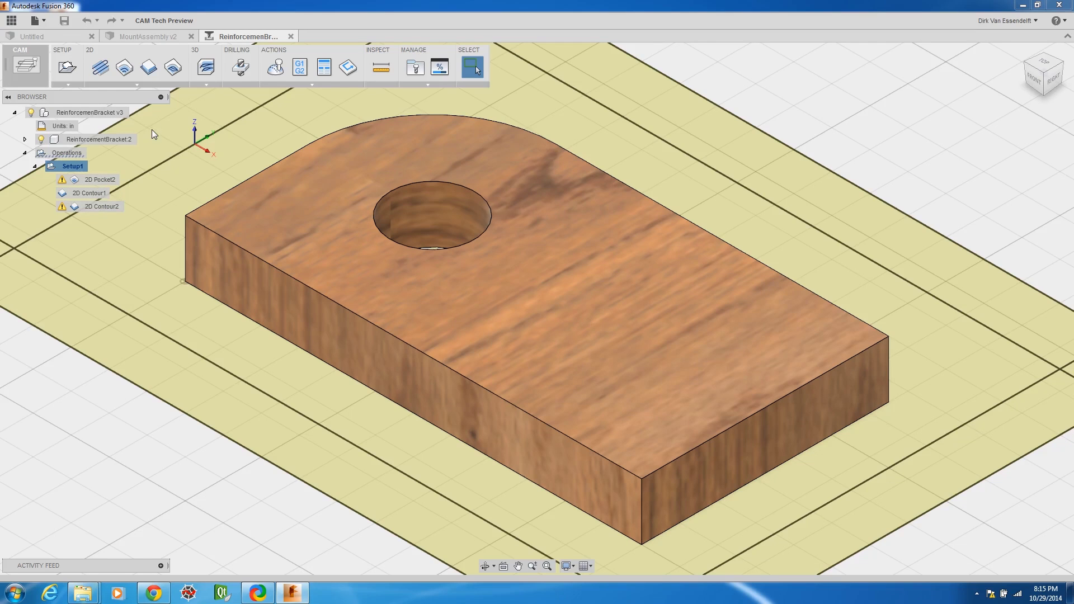
{"action": "left_click", "coordinate": [139, 83]}
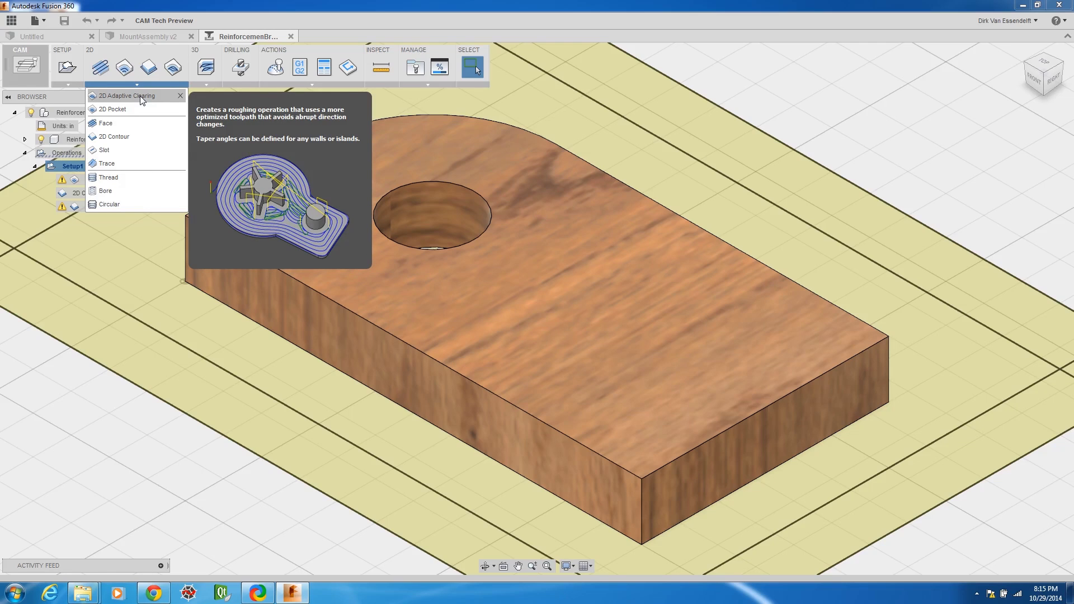
{"action": "left_click", "coordinate": [208, 85]}
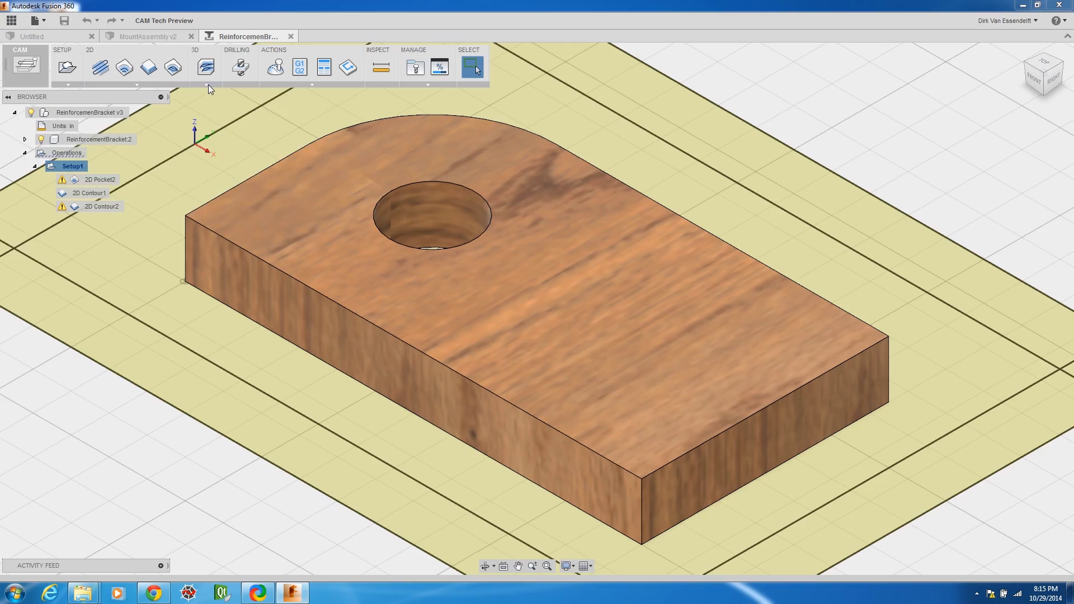
{"action": "left_click", "coordinate": [209, 85]}
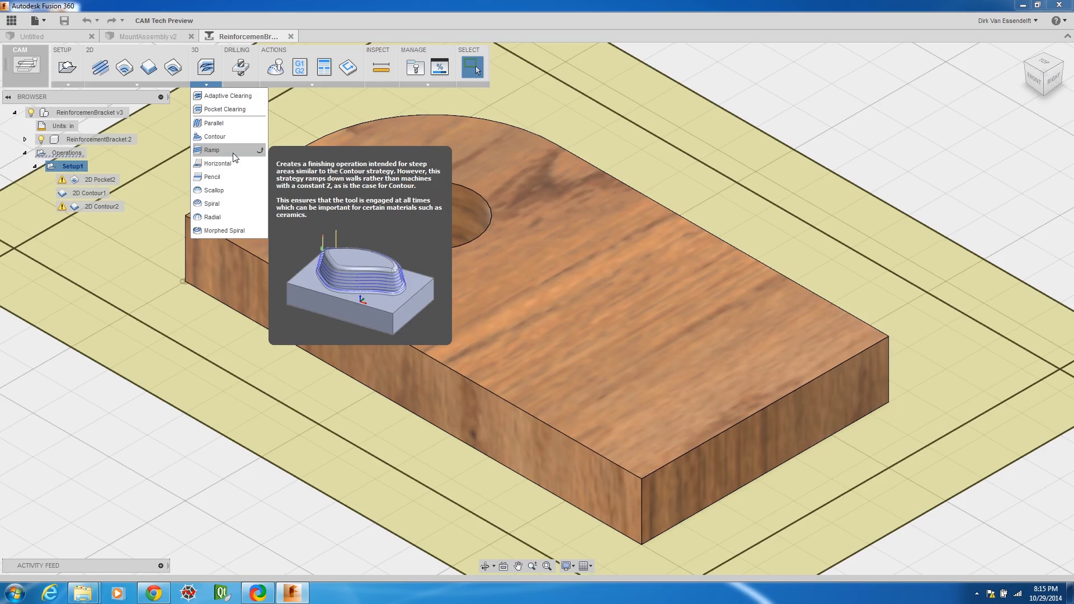
{"action": "left_click", "coordinate": [207, 85]}
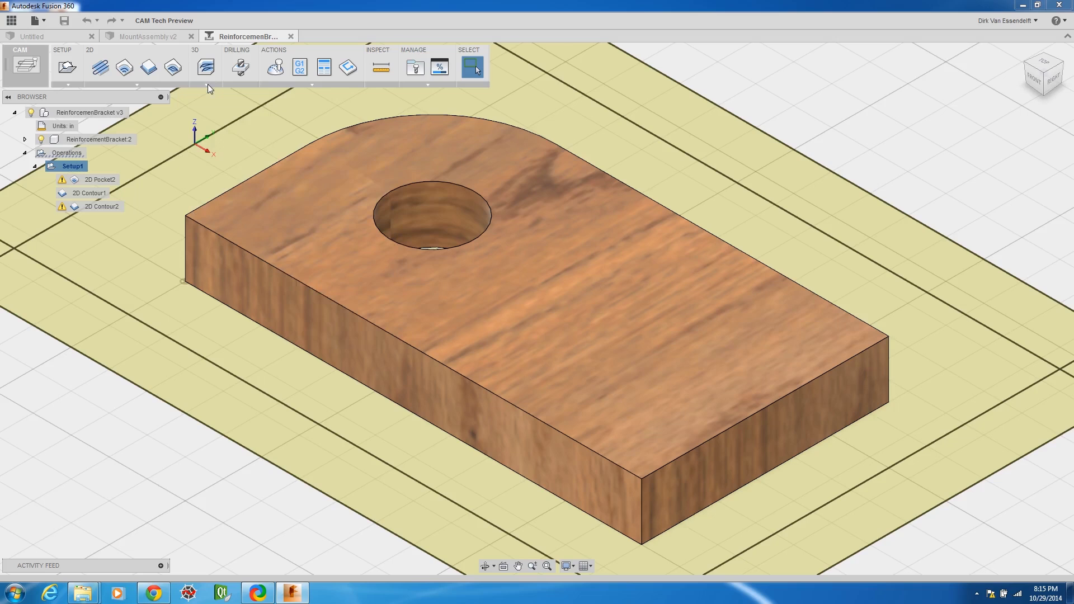
{"action": "left_click", "coordinate": [277, 67]}
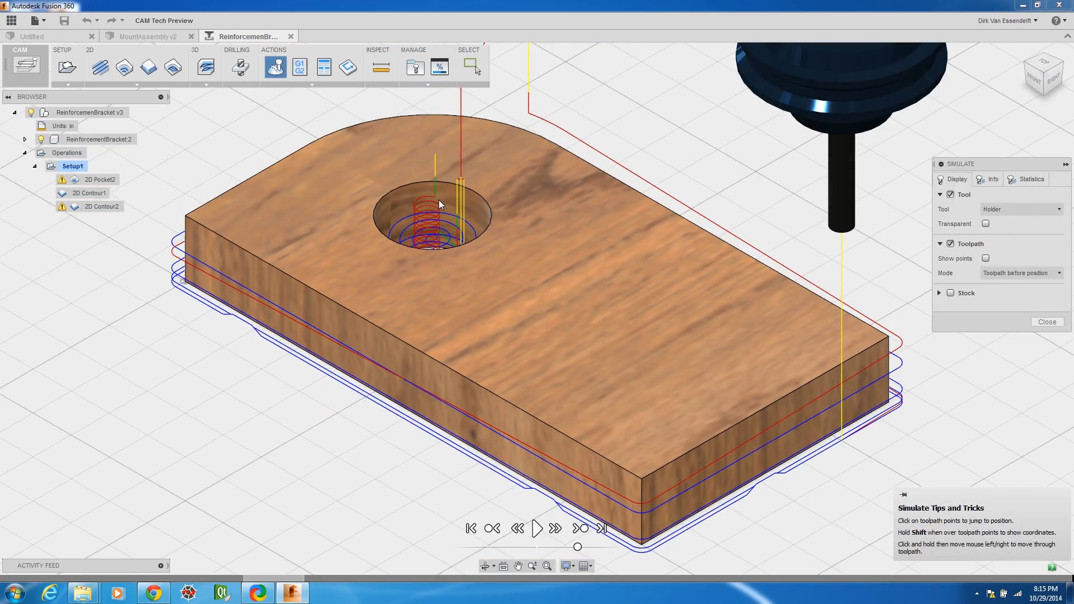
Show transparent stock, hide toolpath lines, play the bracket machining simulation, then switch to Chrome.
{"action": "left_click", "coordinate": [950, 293]}
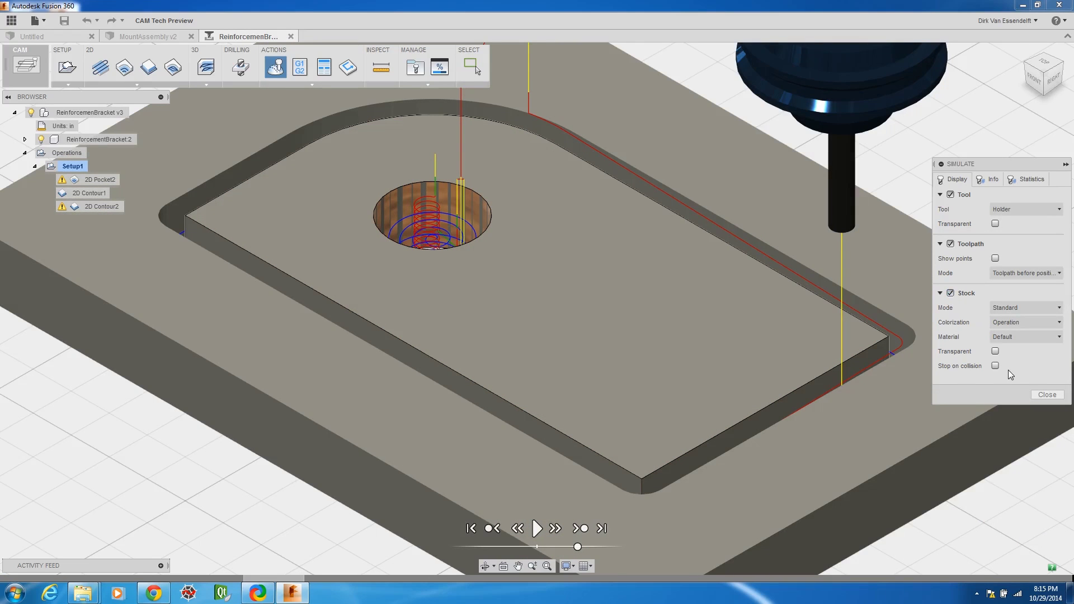
{"action": "left_click", "coordinate": [996, 351]}
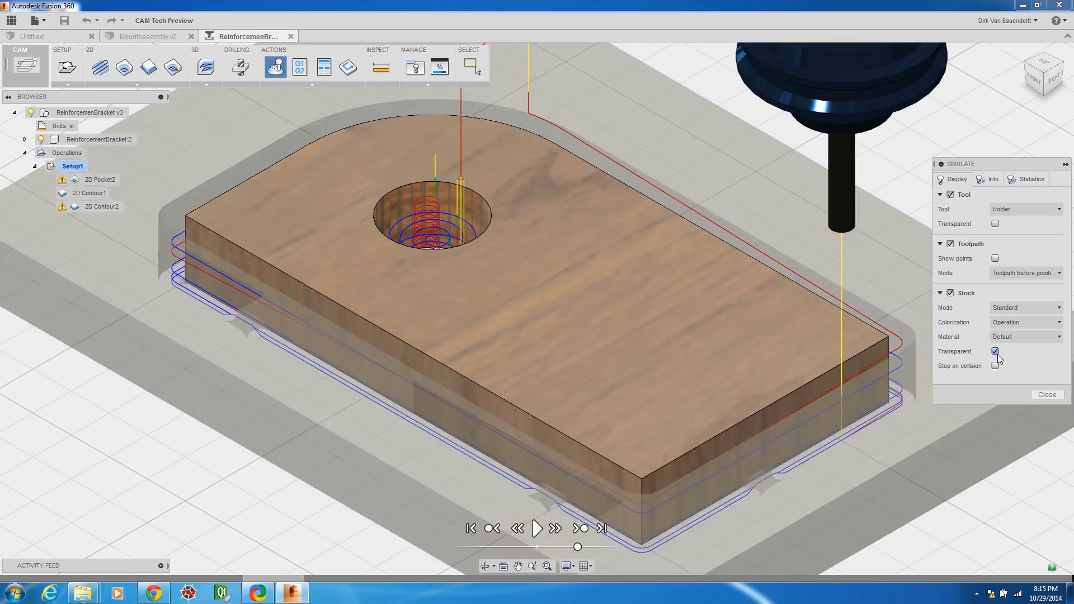
{"action": "left_click", "coordinate": [951, 245]}
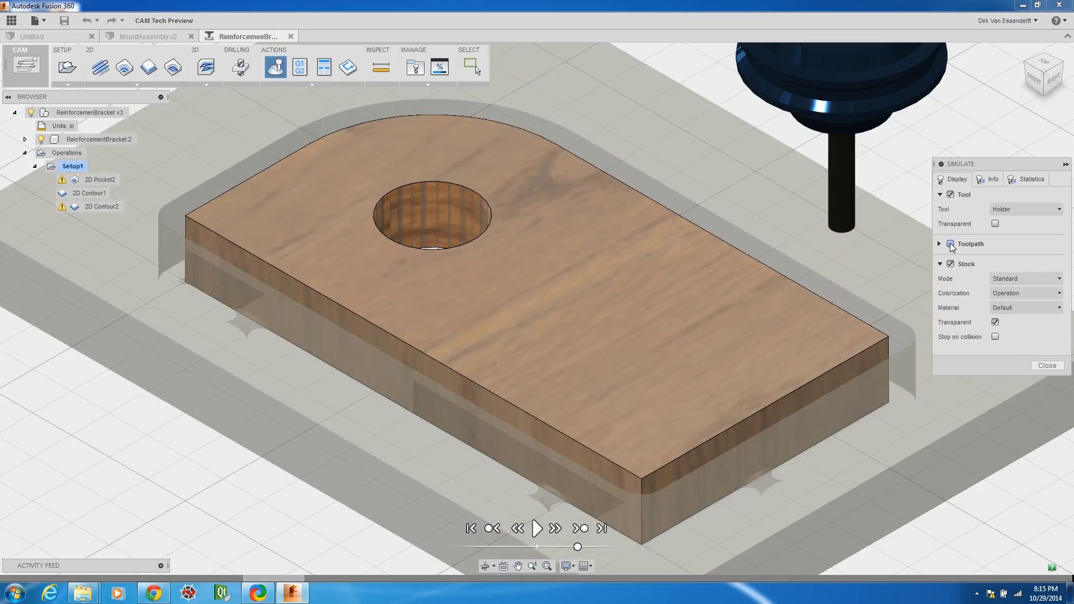
{"action": "left_click", "coordinate": [536, 529]}
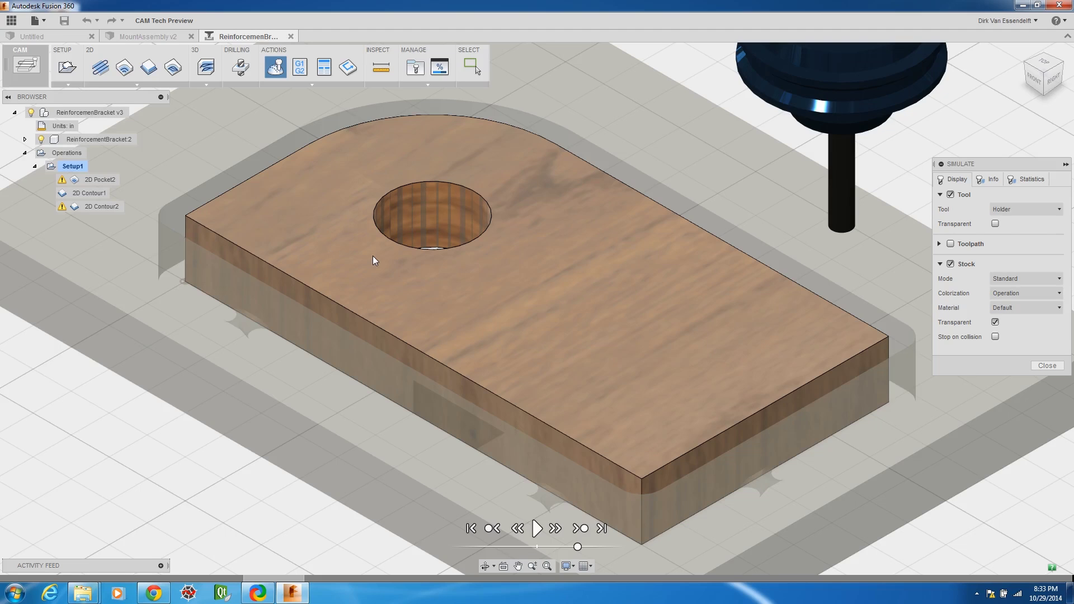
{"action": "left_click", "coordinate": [162, 594]}
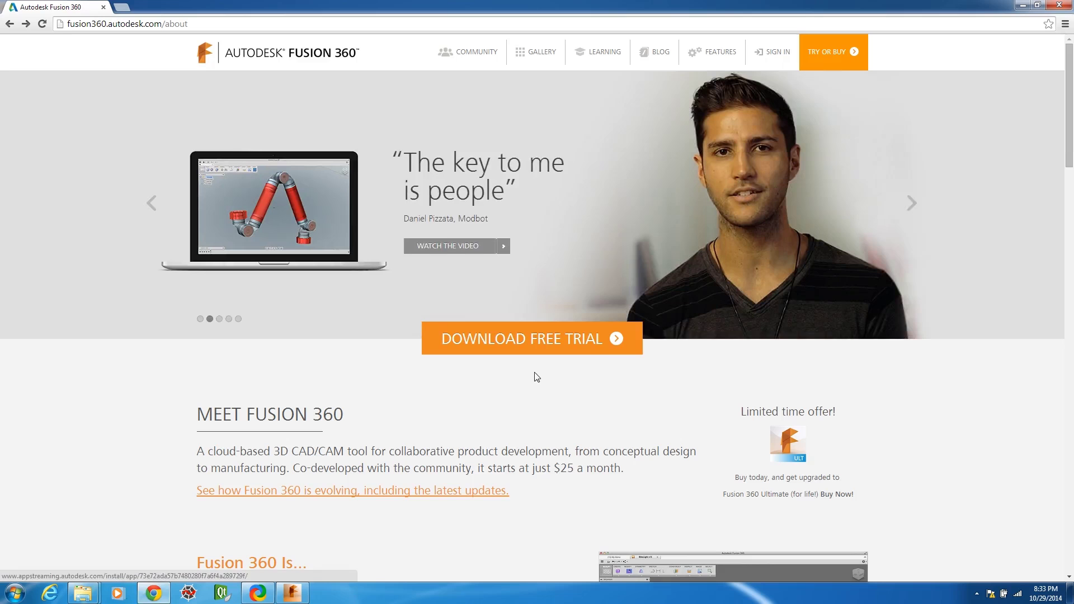
Go from the Fusion 360 About page to the Try or Buy pricing page.
{"action": "scroll", "coordinate": [609, 370], "scroll_direction": "down", "scroll_amount": 3}
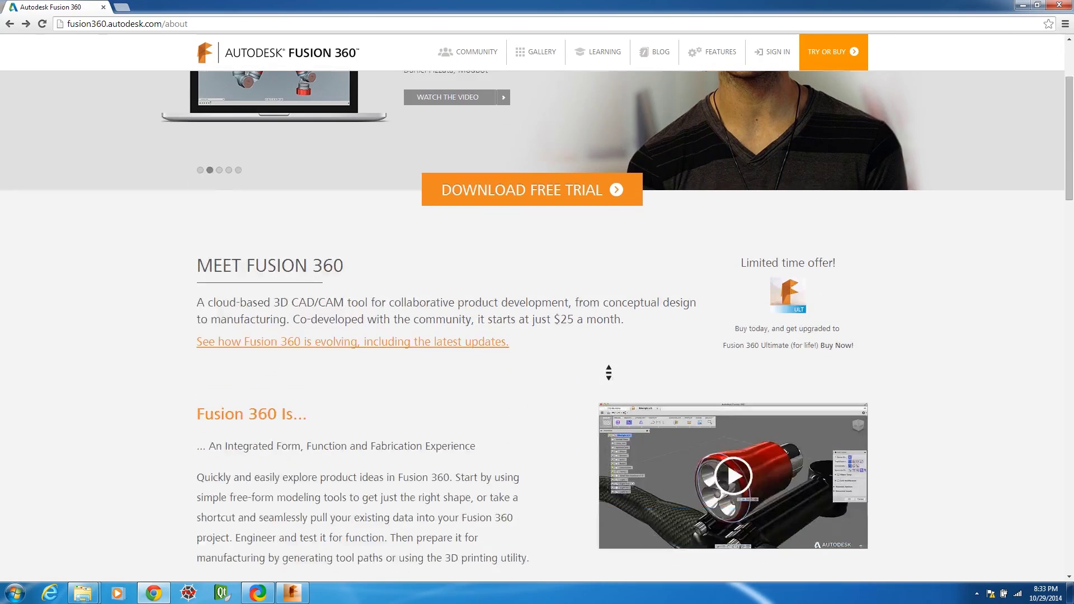
{"action": "scroll", "coordinate": [609, 370], "scroll_direction": "up", "scroll_amount": 3}
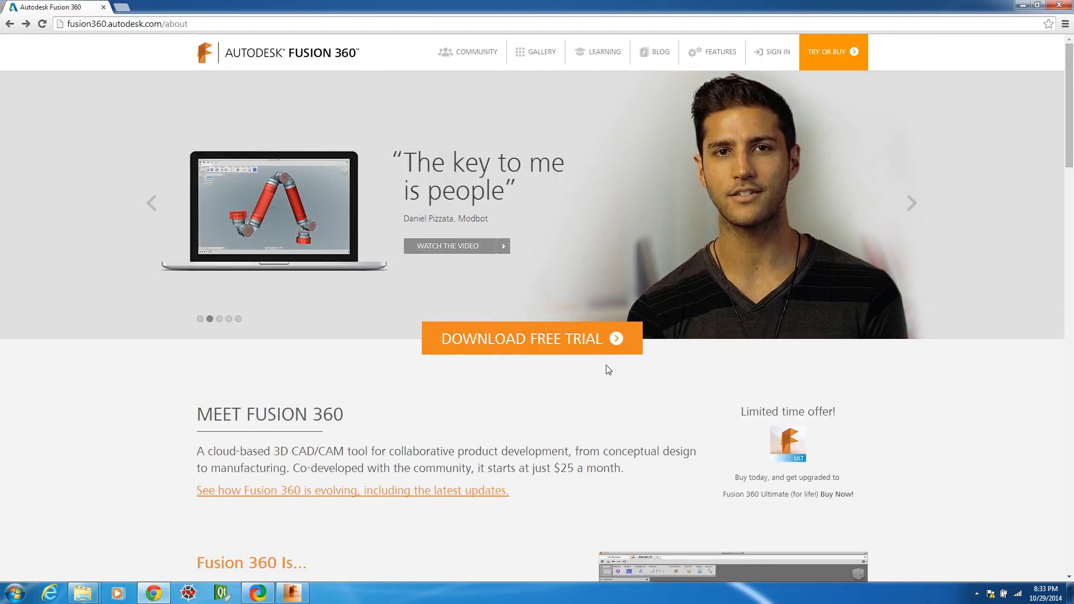
{"action": "left_click", "coordinate": [834, 55]}
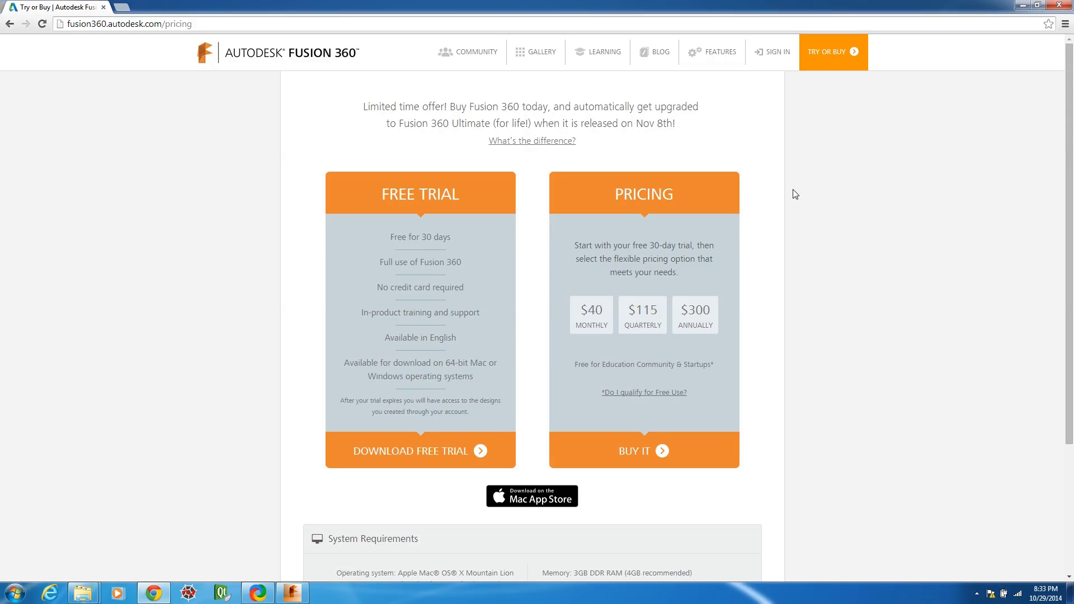
Show the 'Do I qualify for Free Use?' details, then bring up the Standard vs Ultimate comparison.
{"action": "left_click", "coordinate": [669, 394]}
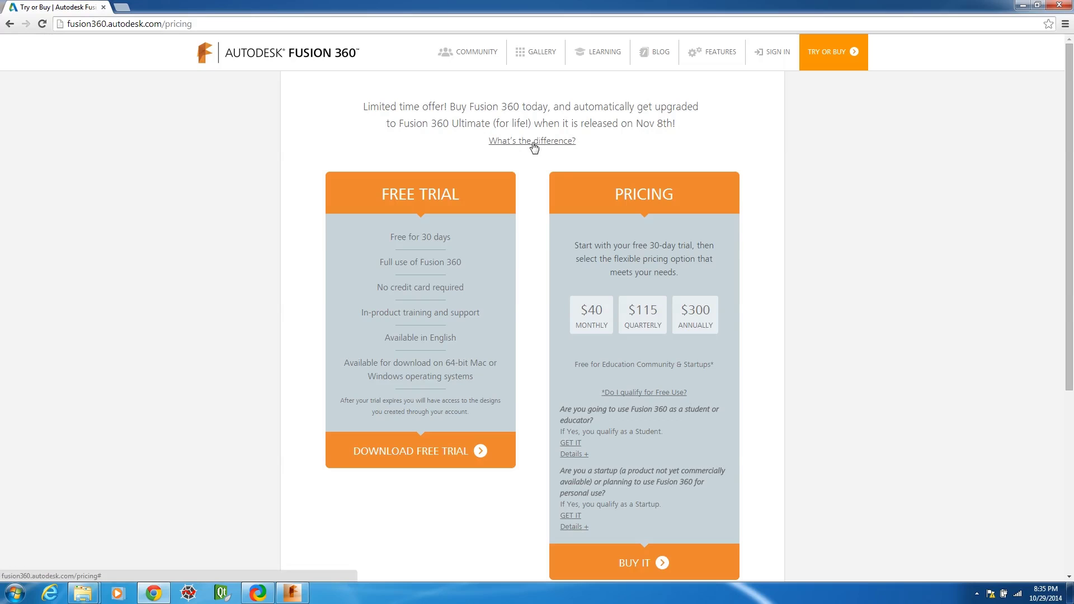
{"action": "left_click", "coordinate": [535, 147]}
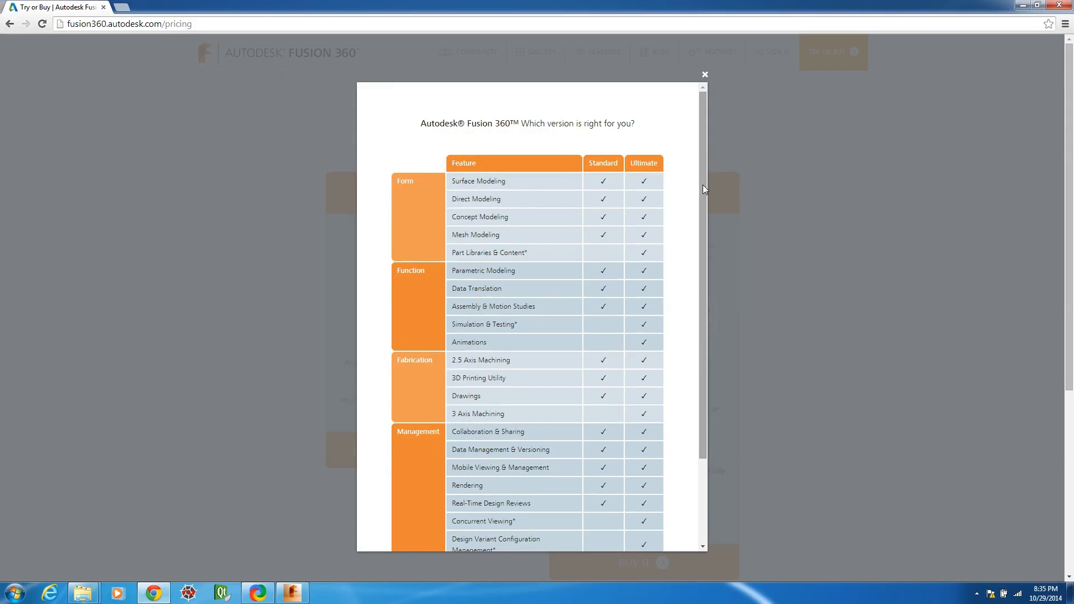
Scroll the comparison pop-up down to the Term License pricing rows.
{"action": "mouse_move", "coordinate": [702, 185]}
{"action": "left_mouse_down"}
{"action": "mouse_move", "coordinate": [713, 293]}
{"action": "mouse_move", "coordinate": [708, 169]}
{"action": "left_mouse_up"}
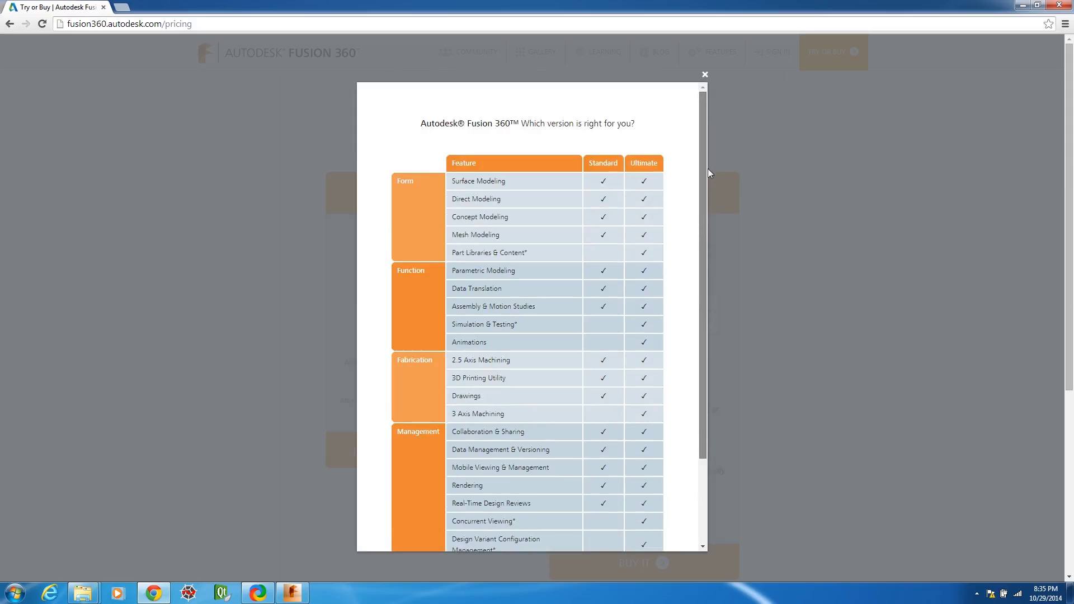
{"action": "left_click_drag", "start_coordinate": [707, 169], "coordinate": [703, 232]}
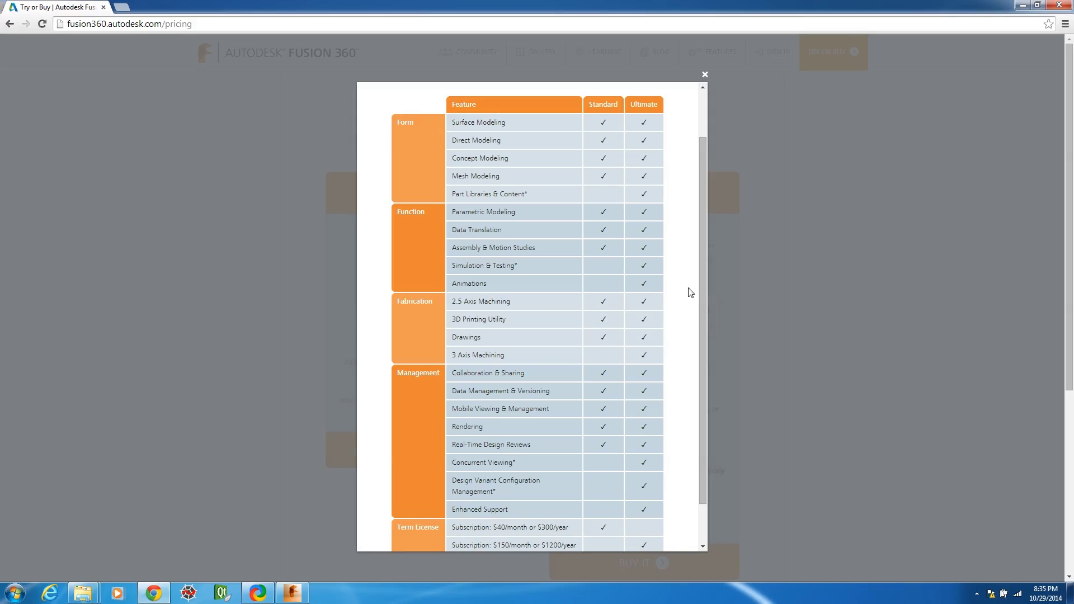
{"action": "left_click_drag", "start_coordinate": [700, 290], "coordinate": [703, 258]}
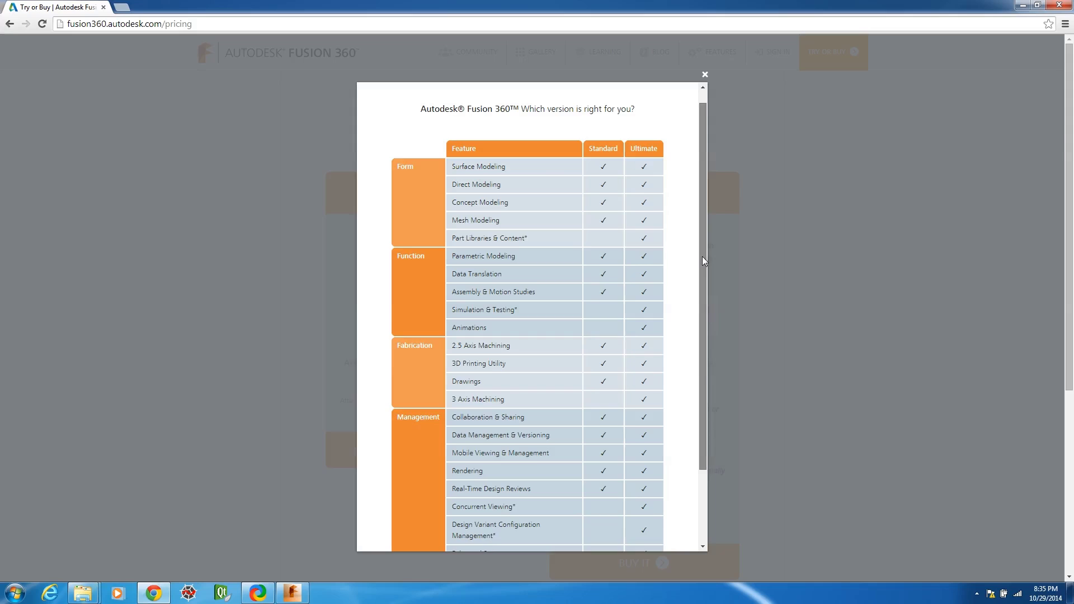
{"action": "left_click_drag", "start_coordinate": [703, 256], "coordinate": [709, 337]}
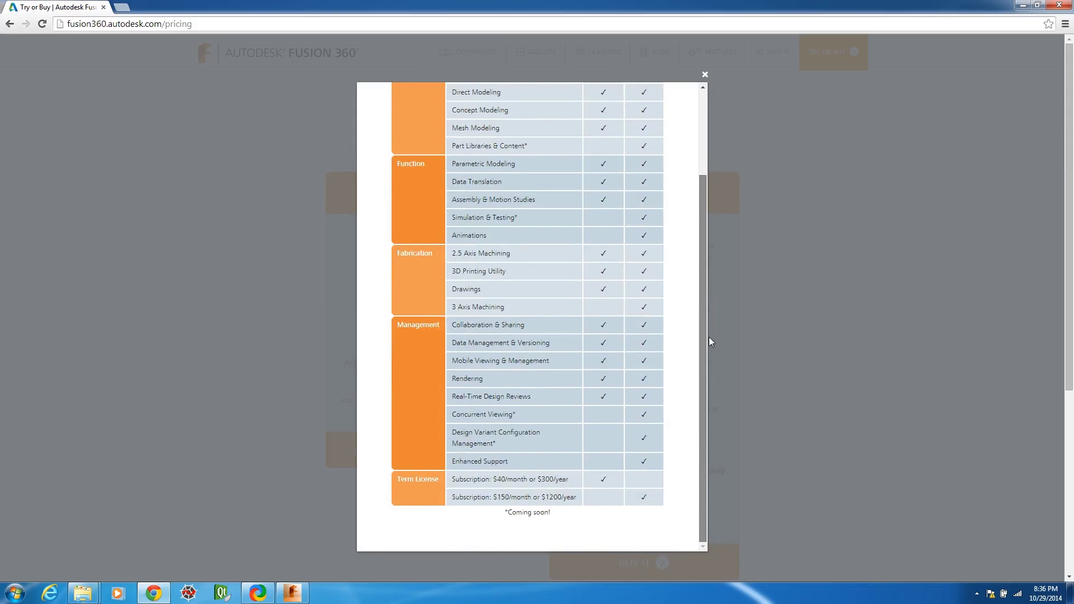
{"action": "left_click_drag", "start_coordinate": [709, 335], "coordinate": [698, 254]}
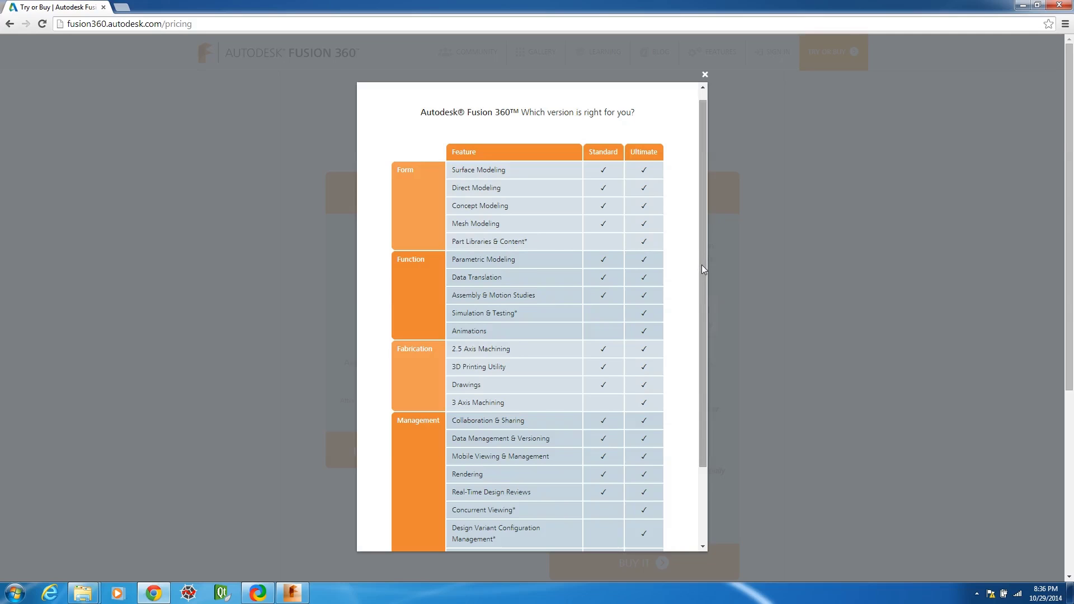
{"action": "left_click_drag", "start_coordinate": [702, 266], "coordinate": [703, 299]}
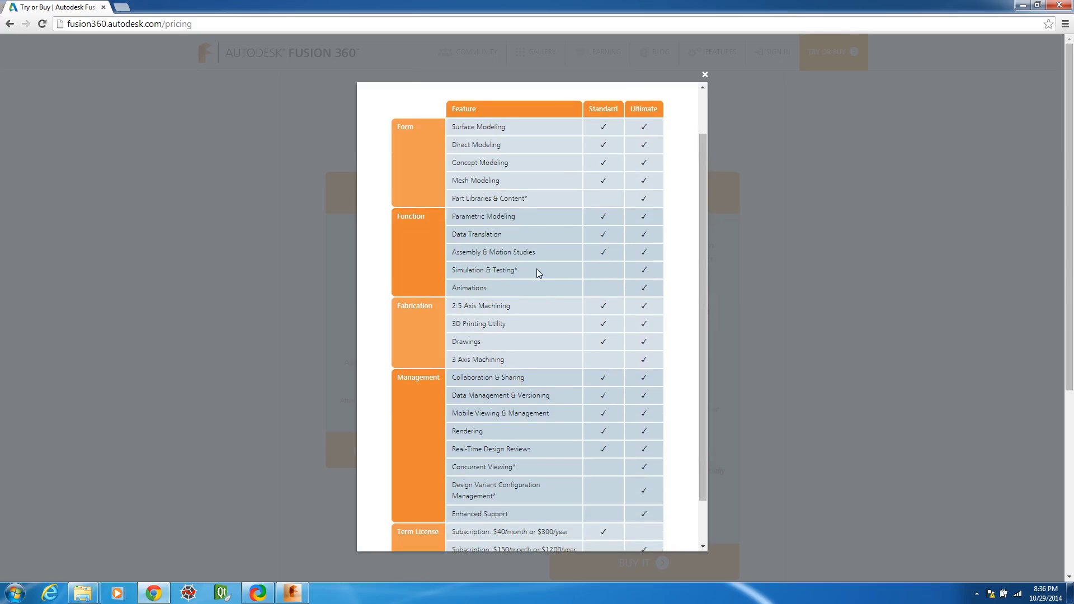
{"action": "left_click_drag", "start_coordinate": [703, 280], "coordinate": [706, 351]}
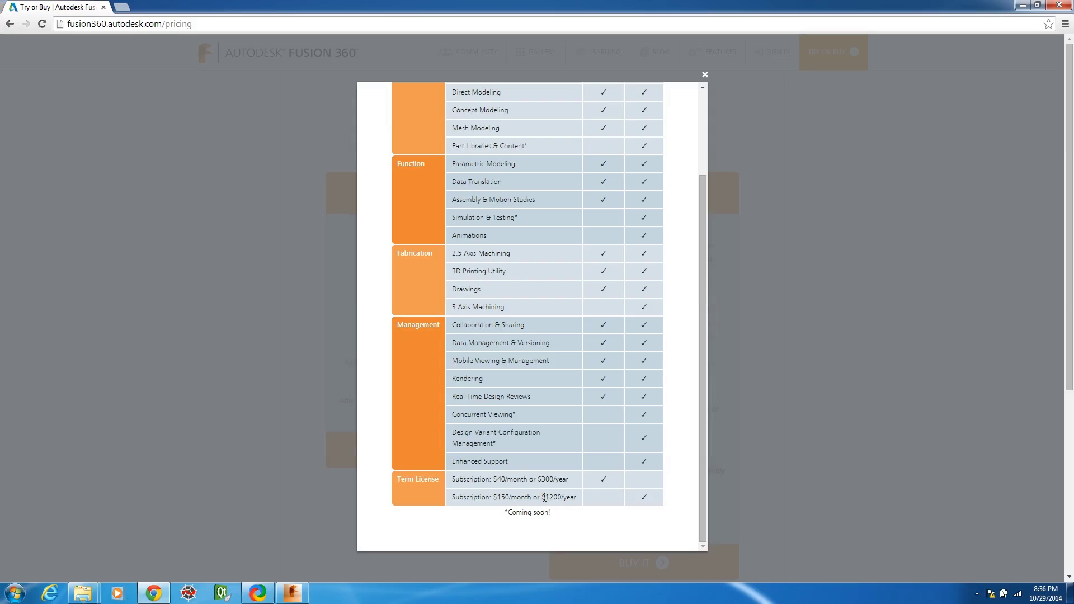
Highlight the $1200 yearly Ultimate price and the $300 yearly Standard price.
{"action": "left_click_drag", "start_coordinate": [542, 497], "coordinate": [565, 497]}
{"action": "left_click", "coordinate": [539, 488]}
{"action": "left_click_drag", "start_coordinate": [537, 479], "coordinate": [560, 479]}
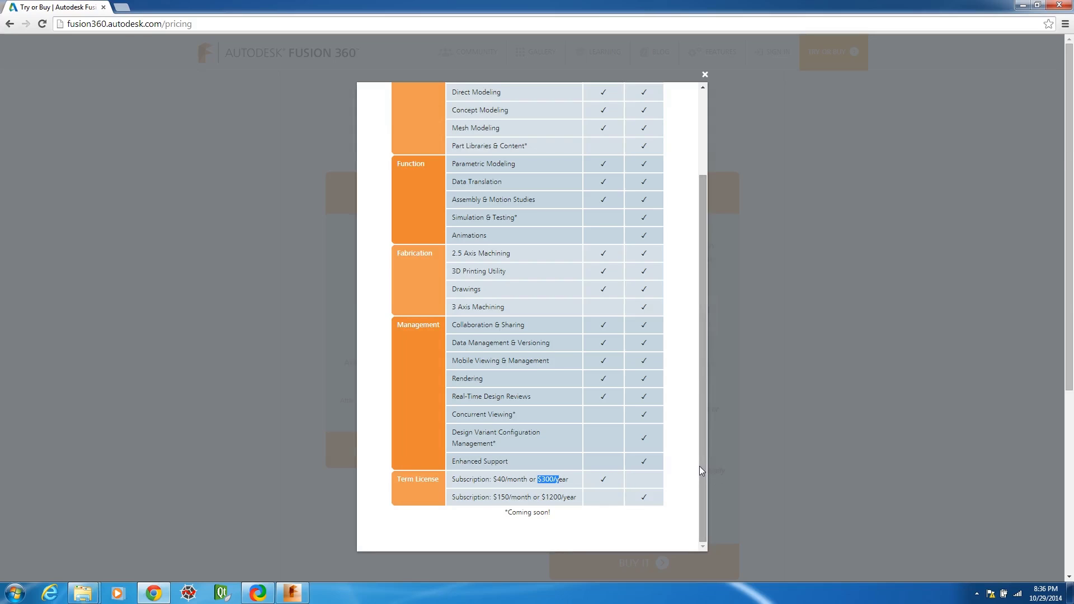
Scroll through the comparison to see Simulation & Testing, Animations and 3 Axis Machining are Ultimate-only.
{"action": "left_click_drag", "start_coordinate": [703, 431], "coordinate": [700, 331]}
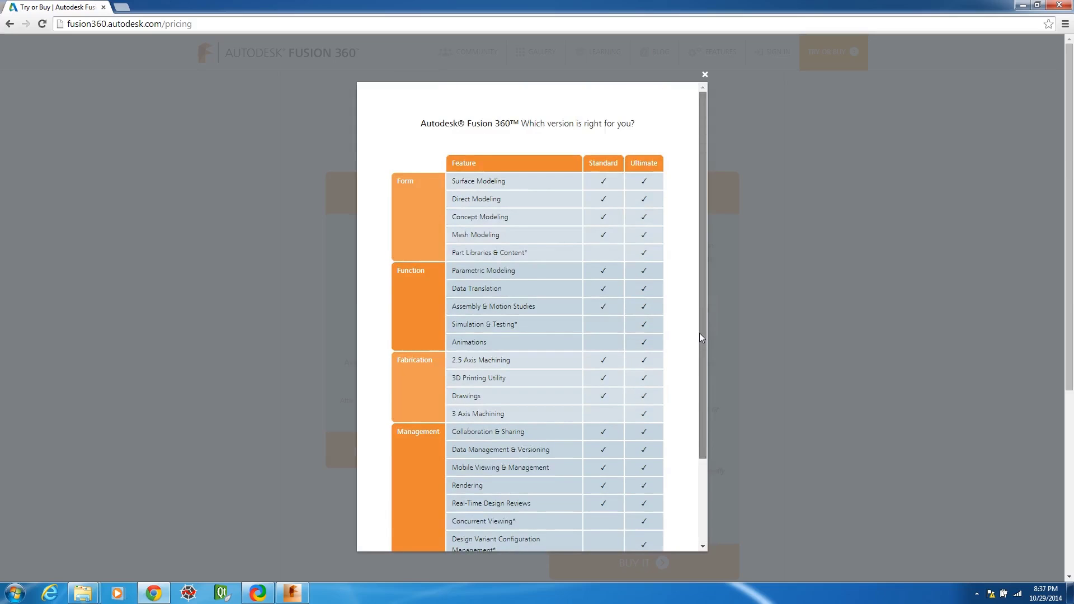
{"action": "scroll", "coordinate": [702, 363], "scroll_direction": "down", "scroll_amount": 2}
{"action": "left_click_drag", "start_coordinate": [710, 466], "coordinate": [711, 476]}
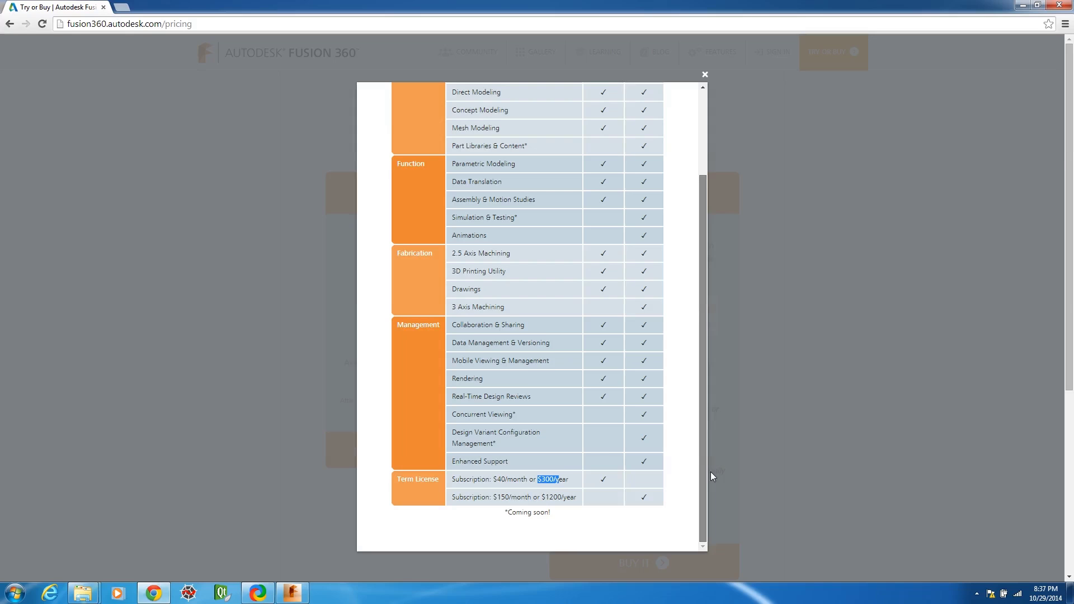
{"action": "scroll", "coordinate": [703, 426], "scroll_direction": "up", "scroll_amount": 2}
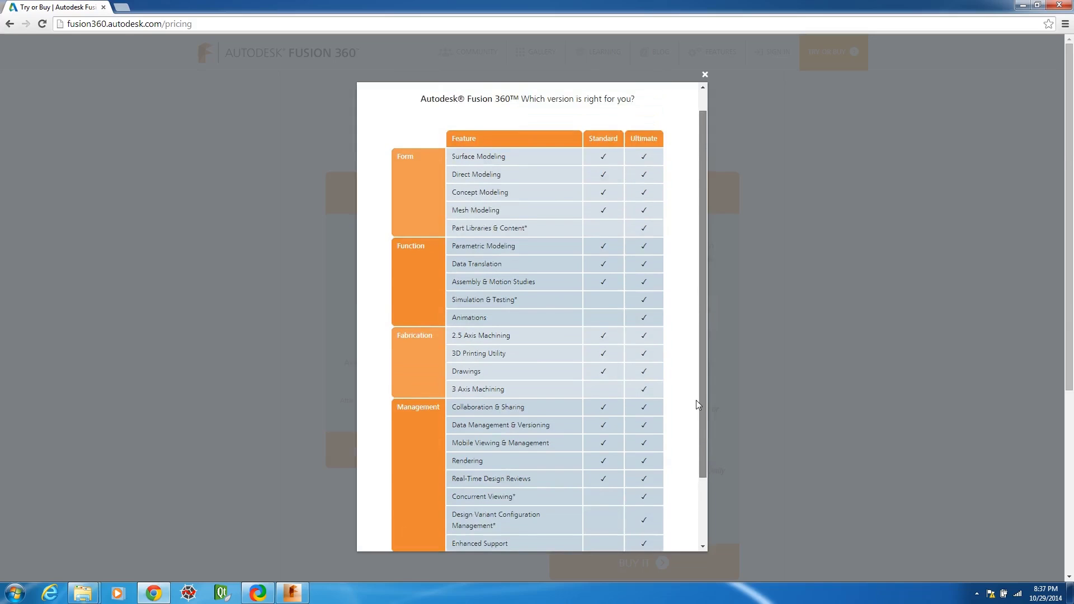
{"action": "scroll", "coordinate": [674, 364], "scroll_direction": "up", "scroll_amount": 1}
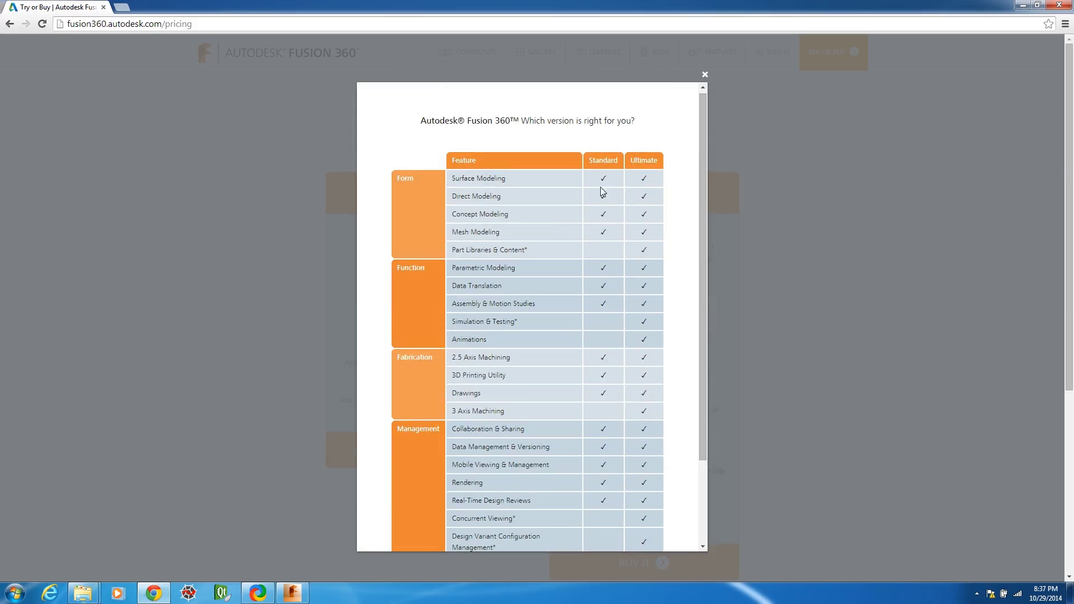
{"action": "left_click_drag", "start_coordinate": [702, 333], "coordinate": [710, 428]}
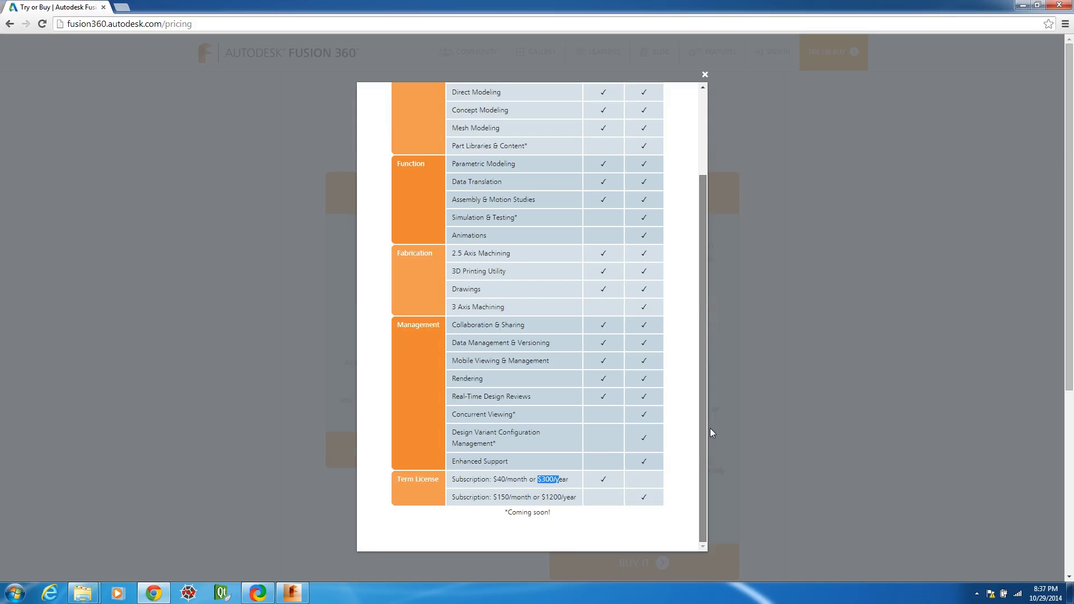
{"action": "scroll", "coordinate": [697, 381], "scroll_direction": "up", "scroll_amount": 2}
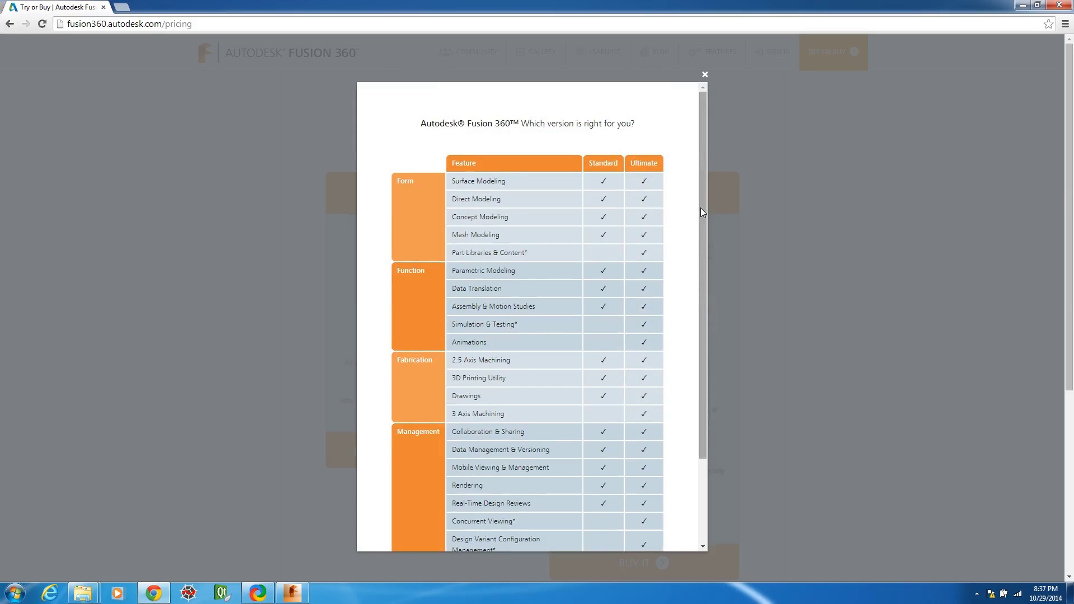
{"action": "left_click_drag", "start_coordinate": [703, 213], "coordinate": [715, 342]}
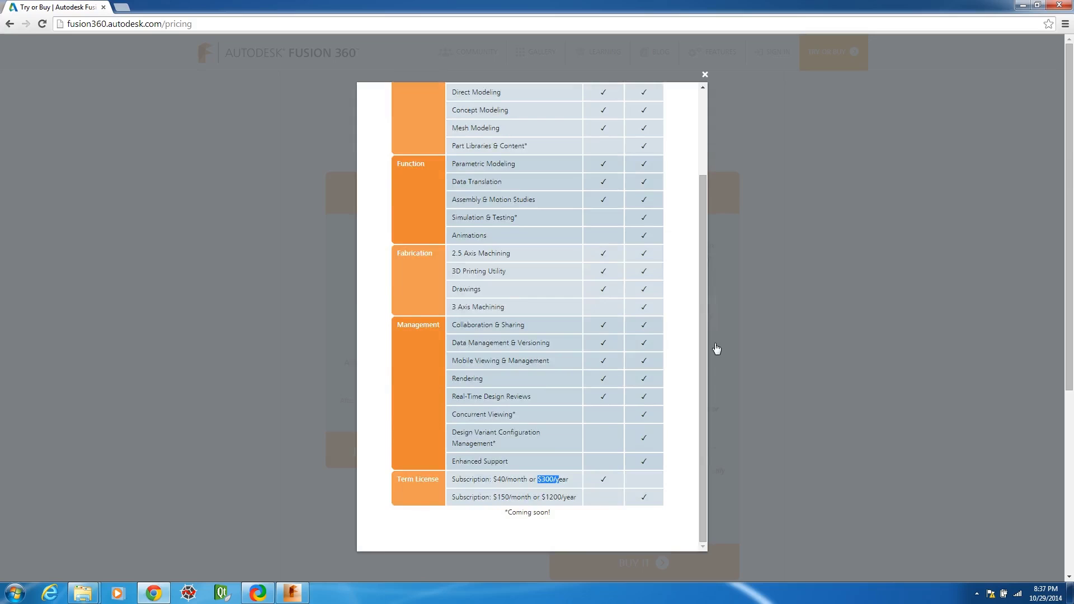
{"action": "left_click_drag", "start_coordinate": [703, 352], "coordinate": [701, 244]}
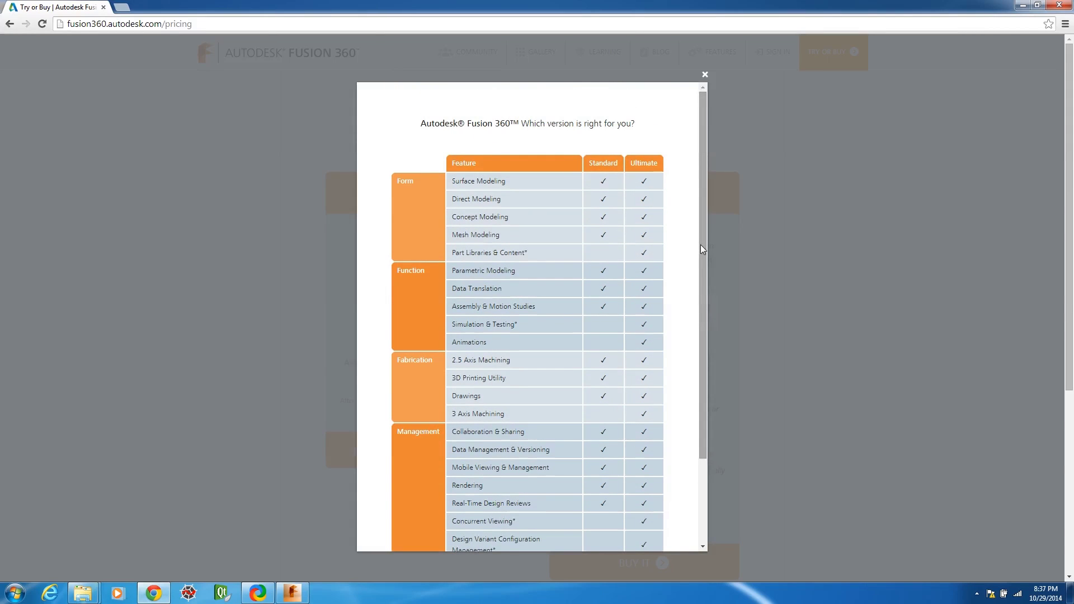
{"action": "left_click", "coordinate": [706, 75]}
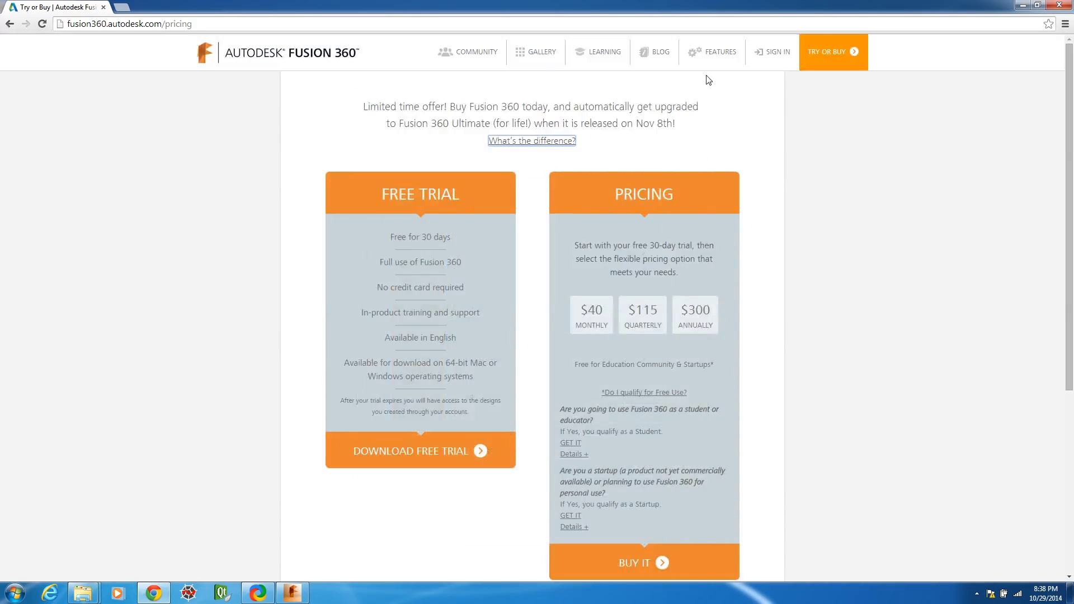